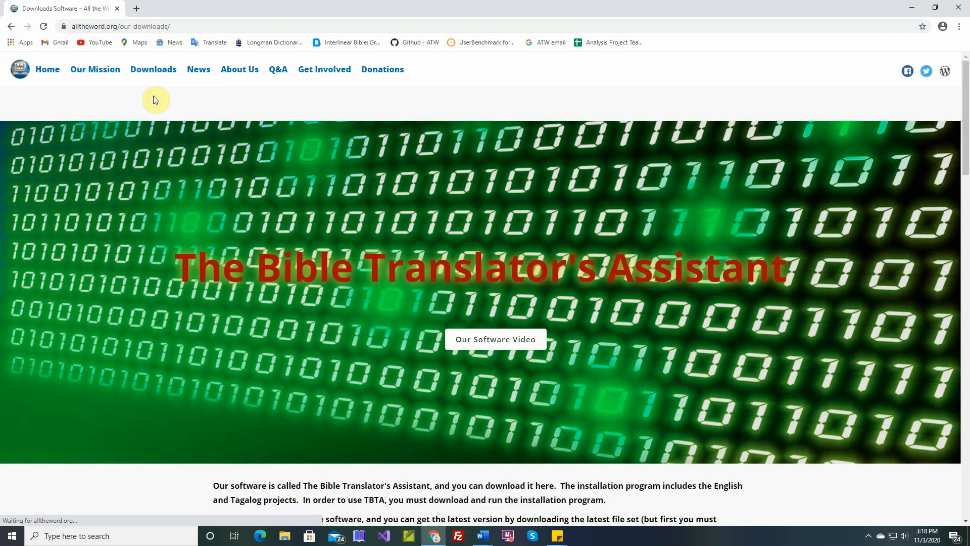
# Download the latest file set from the TBTA downloads page and keep the flagged ATW-Latest-File-Set.zip
pyautogui.scroll(-4, 369, 346)
pyautogui.scroll(-1, 369, 345)
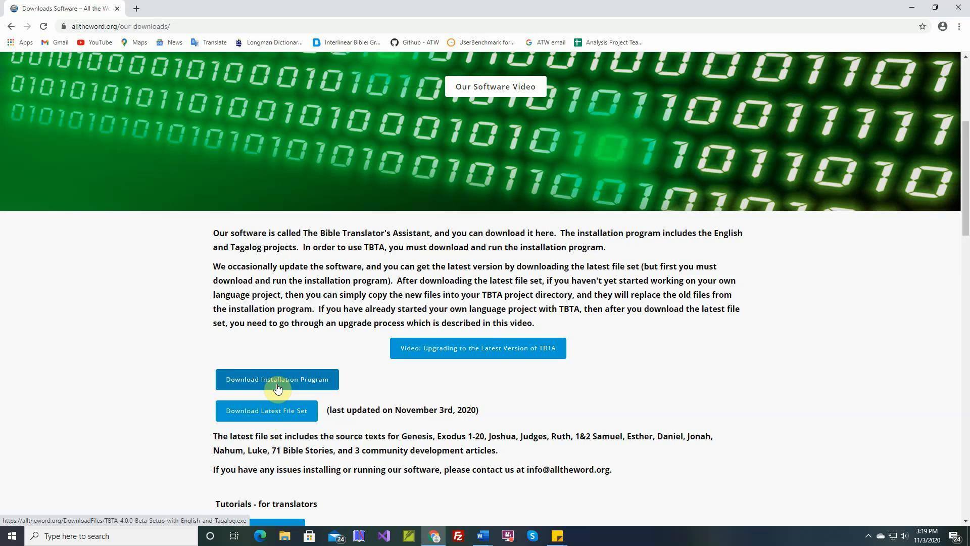
pyautogui.click(281, 415)
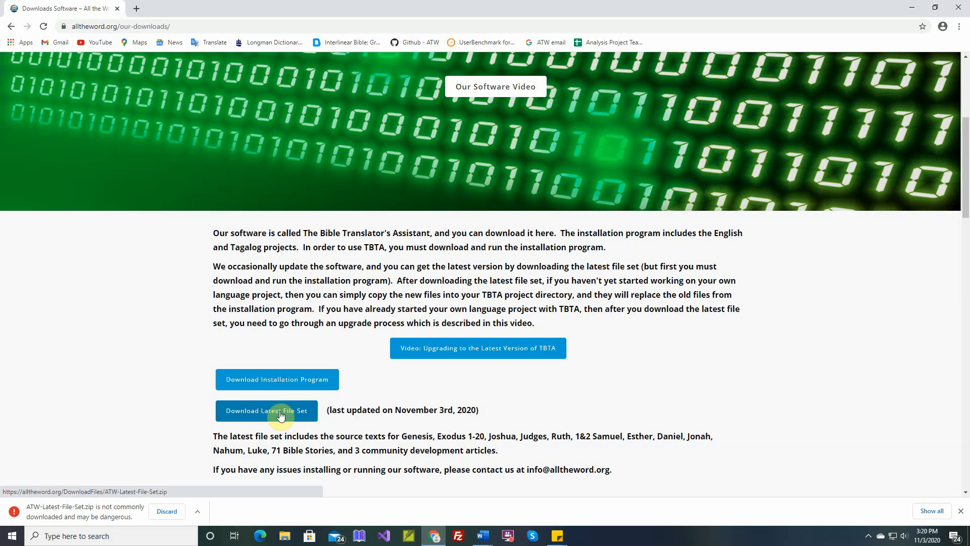
pyautogui.click(197, 511)
pyautogui.click(213, 477)
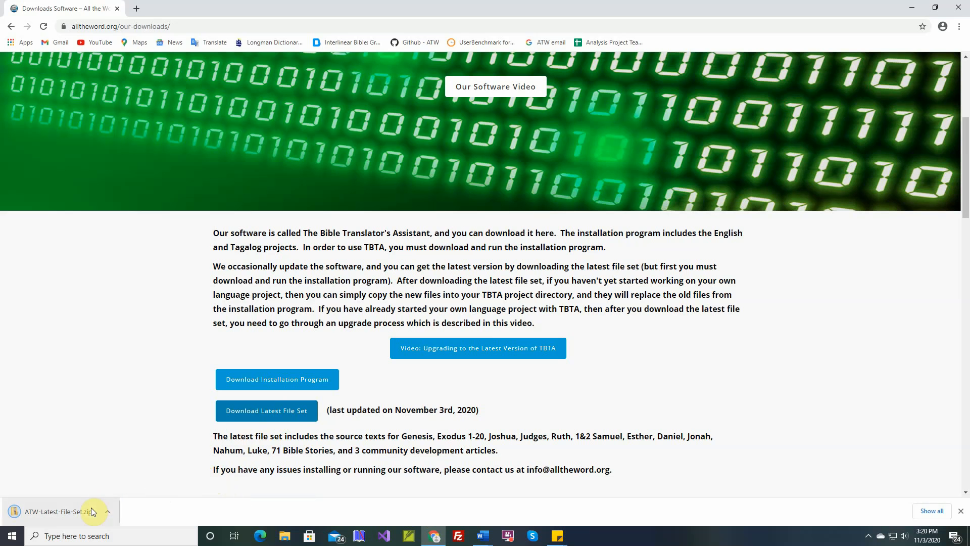
# Switch to File Explorer and copy ATW-Latest-File-Set.zip from the Downloads folder
pyautogui.click(284, 536)
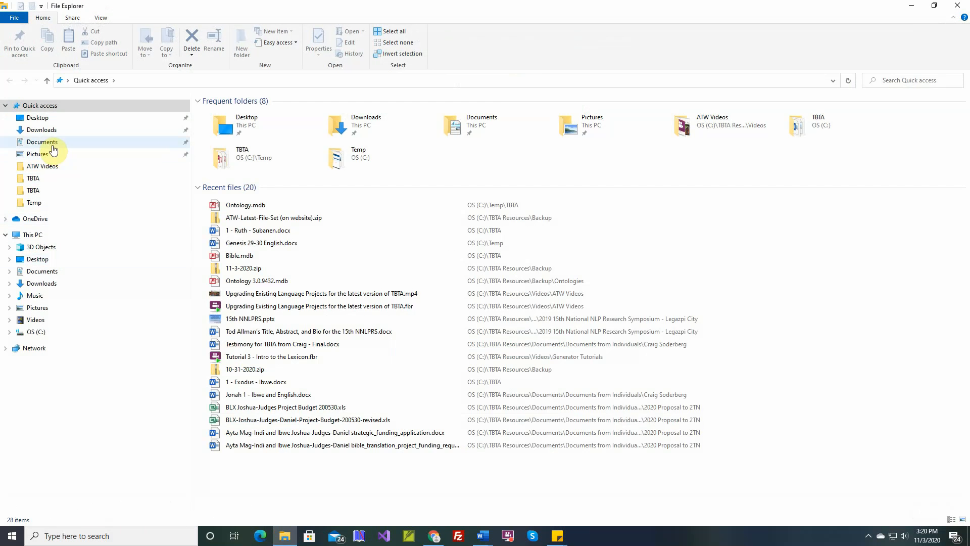
pyautogui.click(45, 132)
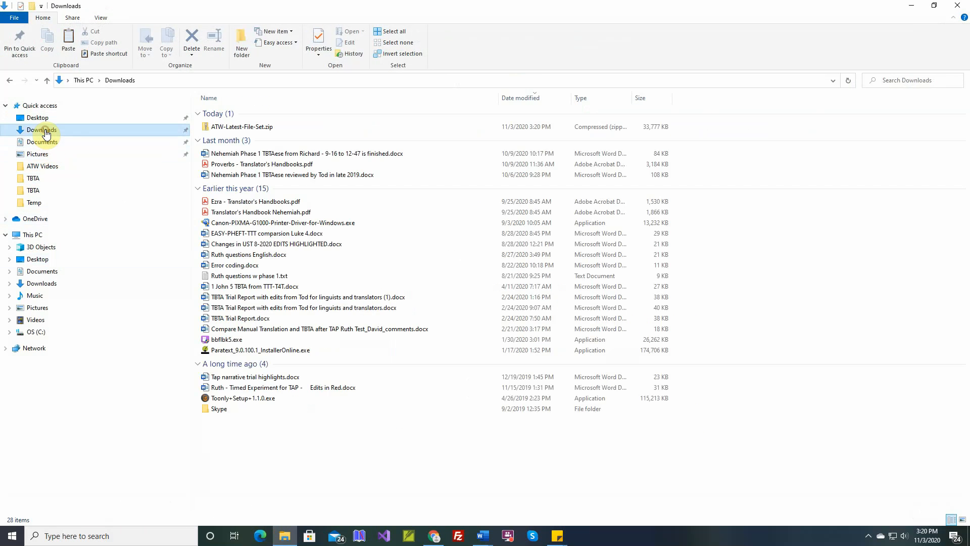
pyautogui.click(244, 129)
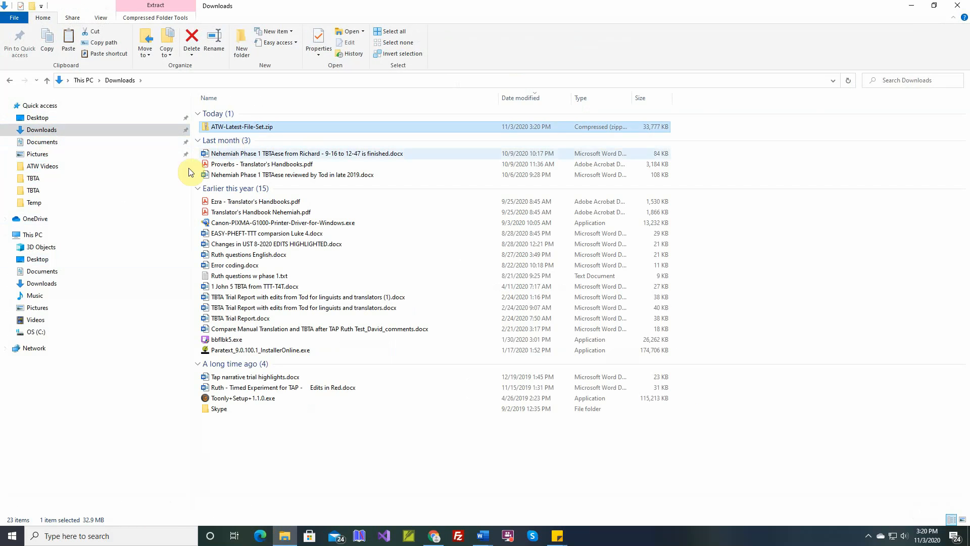
# Create a folder named xyz inside C:\Temp\TBTA and paste the copied ATW-Latest-File-Set.zip into it
pyautogui.click(9, 331)
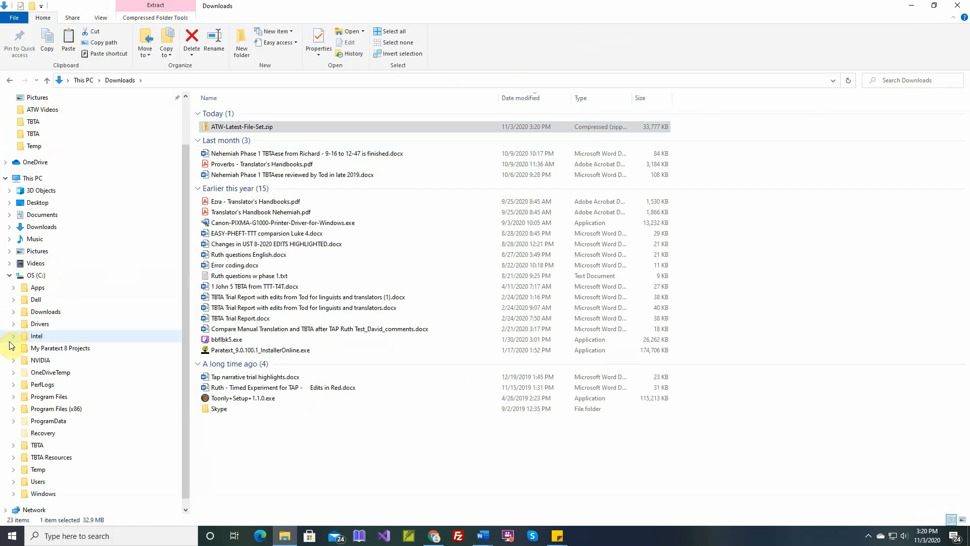
pyautogui.click(14, 469)
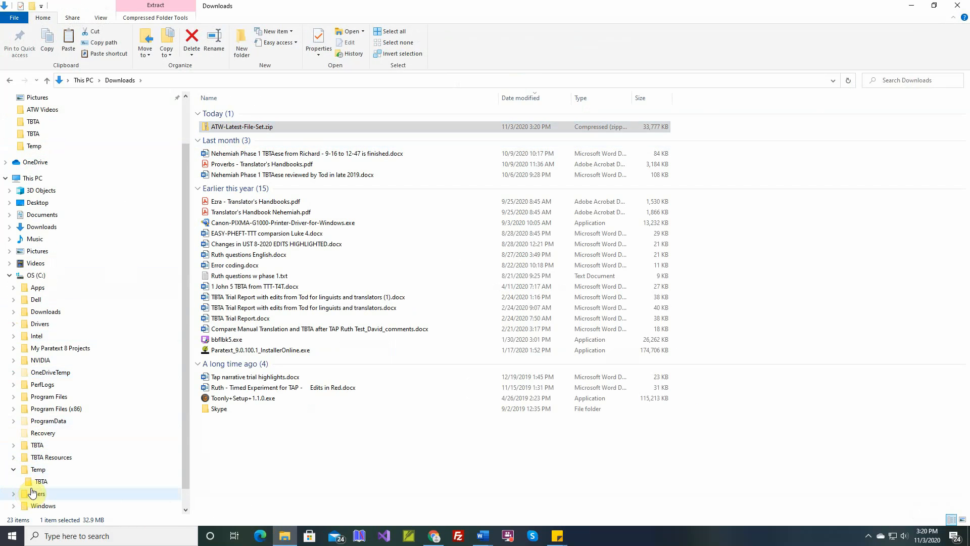
pyautogui.click(40, 481)
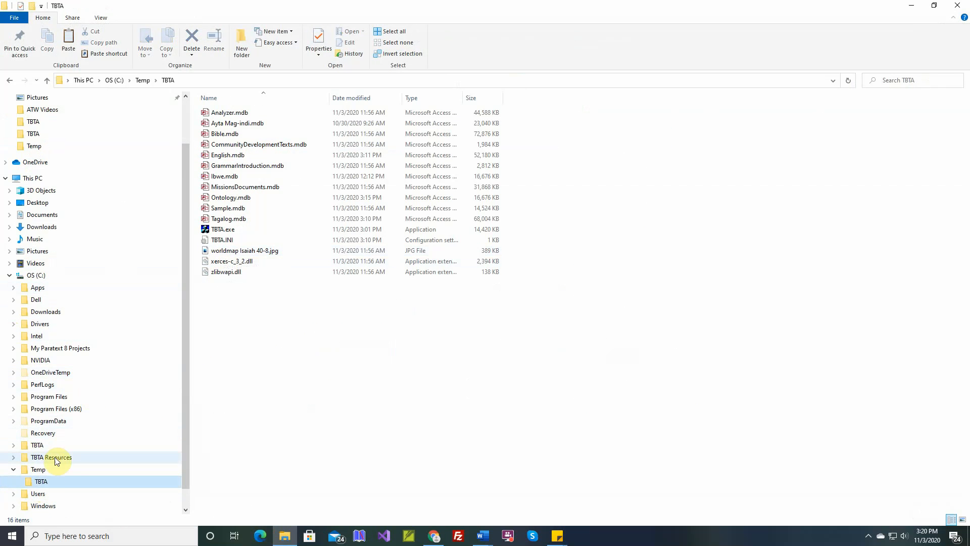
pyautogui.rightClick(45, 482)
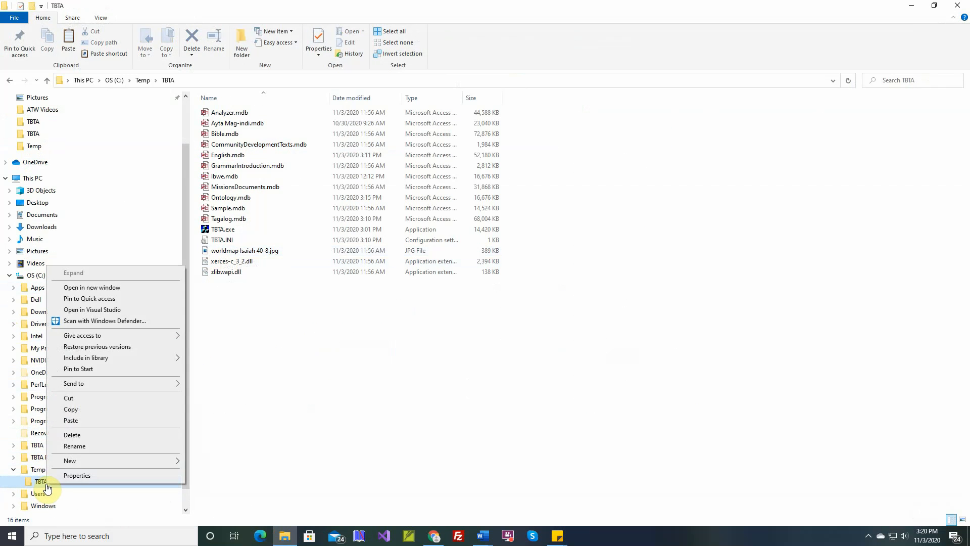
pyautogui.moveTo(93, 462)
pyautogui.click(208, 464)
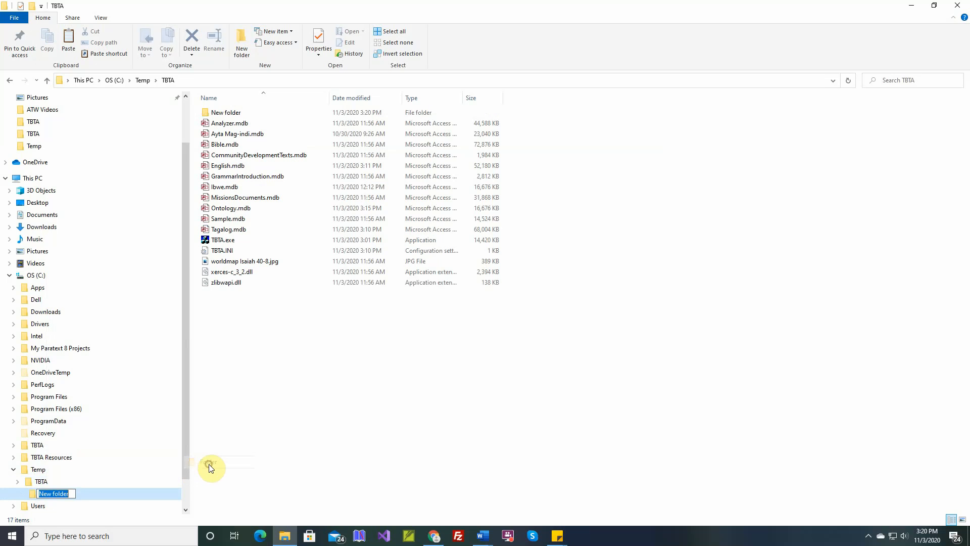
pyautogui.write('xyz')
pyautogui.press('Return')
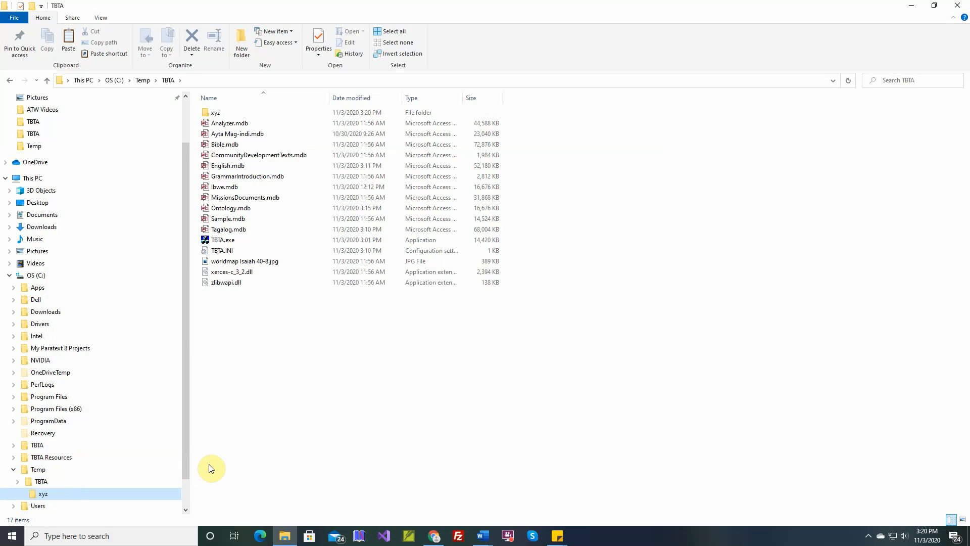
pyautogui.click(43, 494)
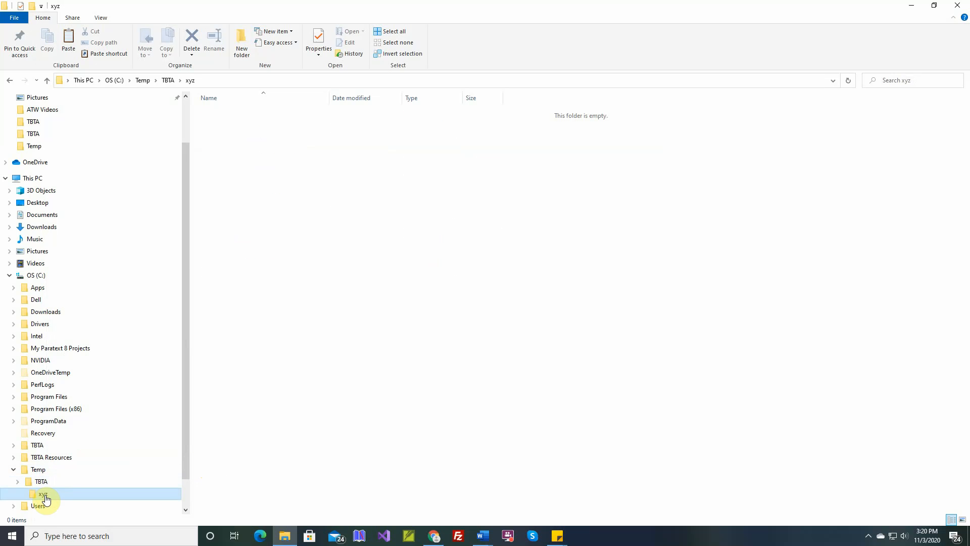
pyautogui.hotkey('ctrl', 'v')
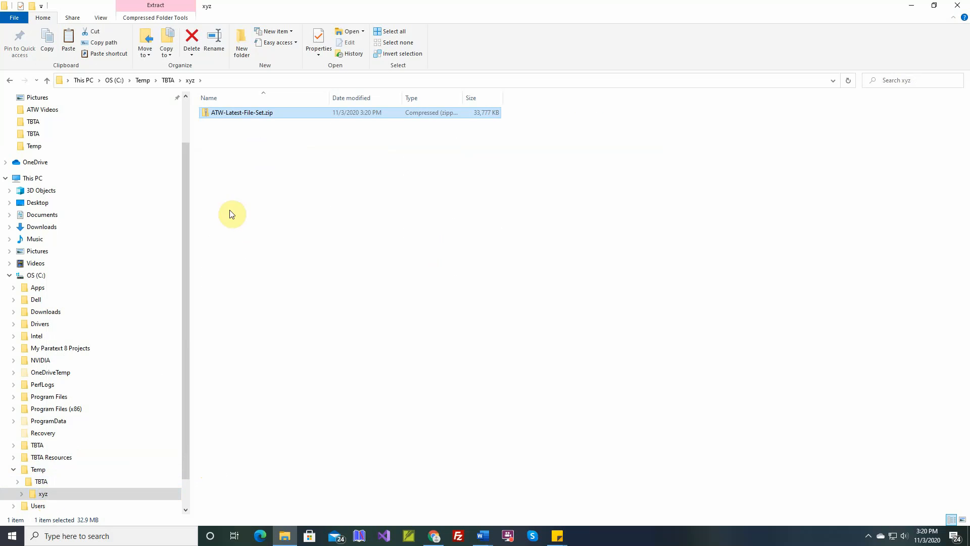
# Review the language project databases in Temp\TBTA: Ayta Mag-indi.mdb, English.mdb, Ibwe.mdb and Tagalog.mdb
pyautogui.click(41, 482)
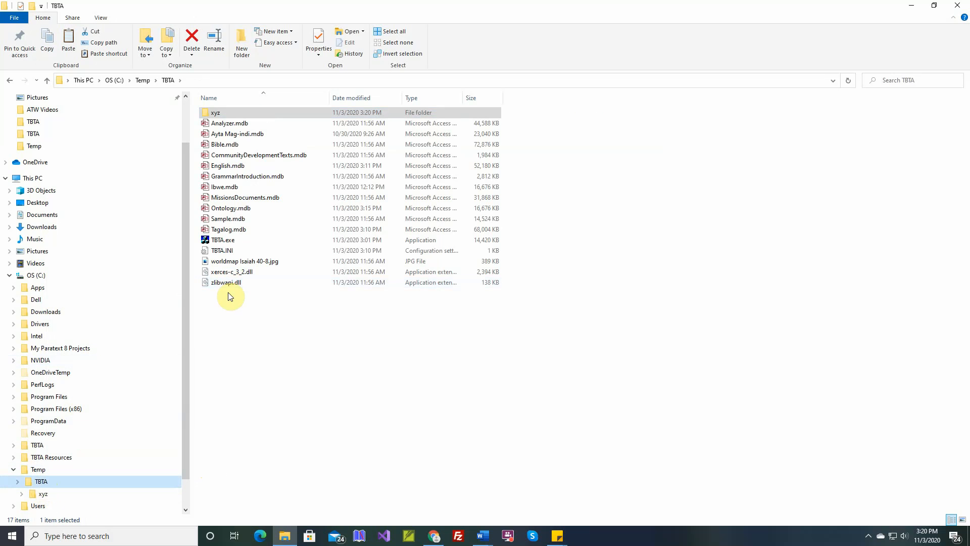
pyautogui.moveTo(226, 239)
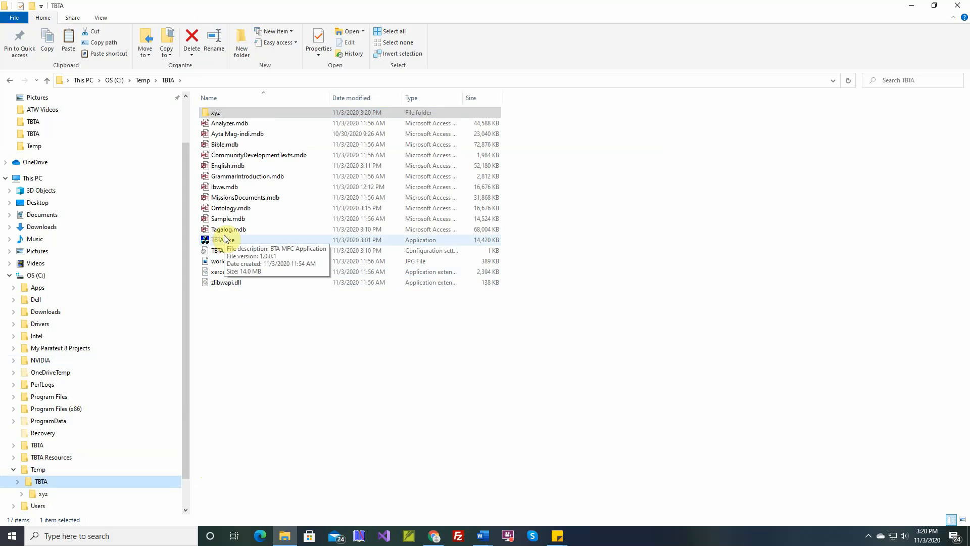
pyautogui.click(228, 136)
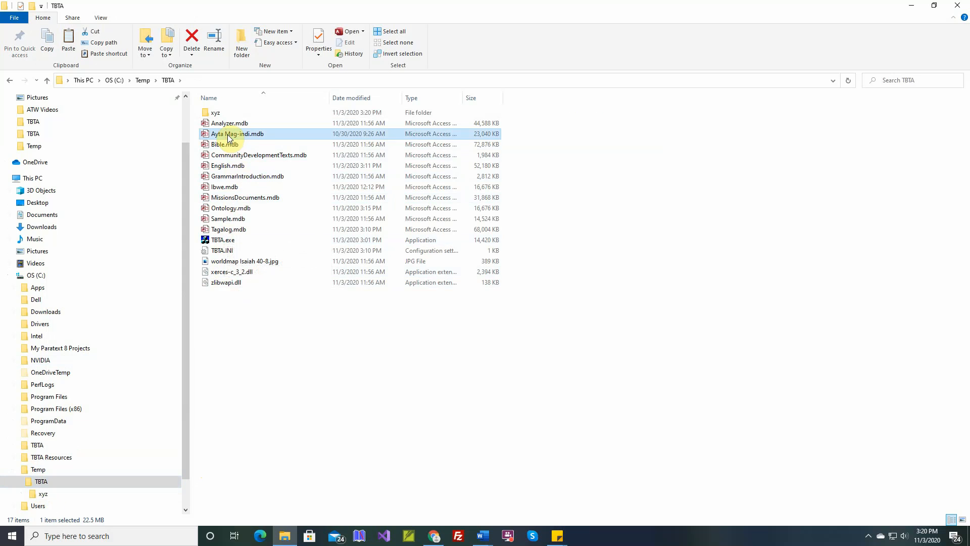
pyautogui.click(225, 167)
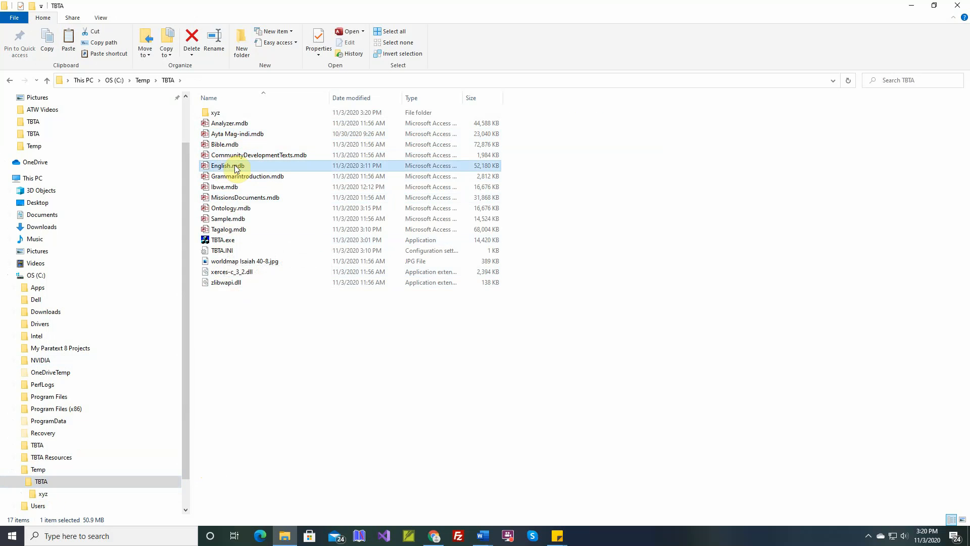
pyautogui.click(225, 190)
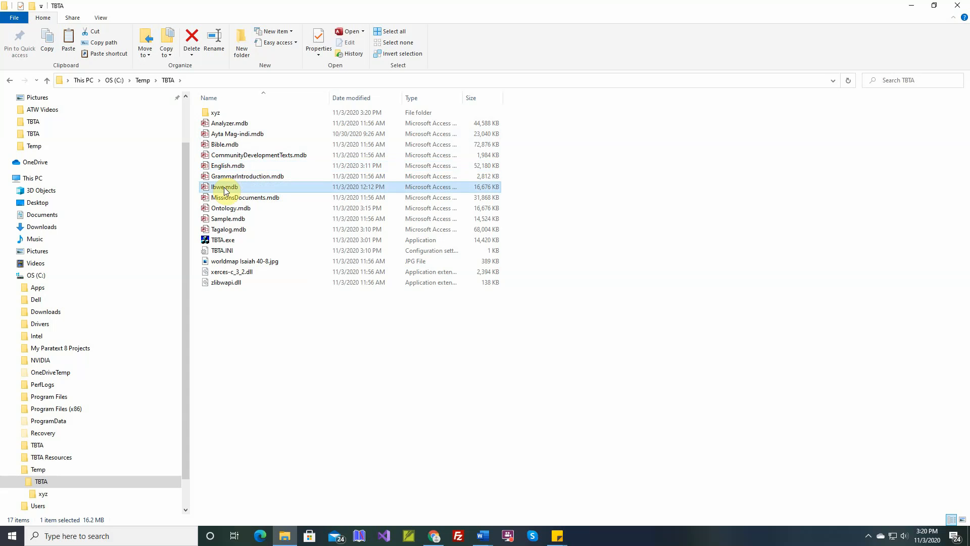
pyautogui.click(224, 230)
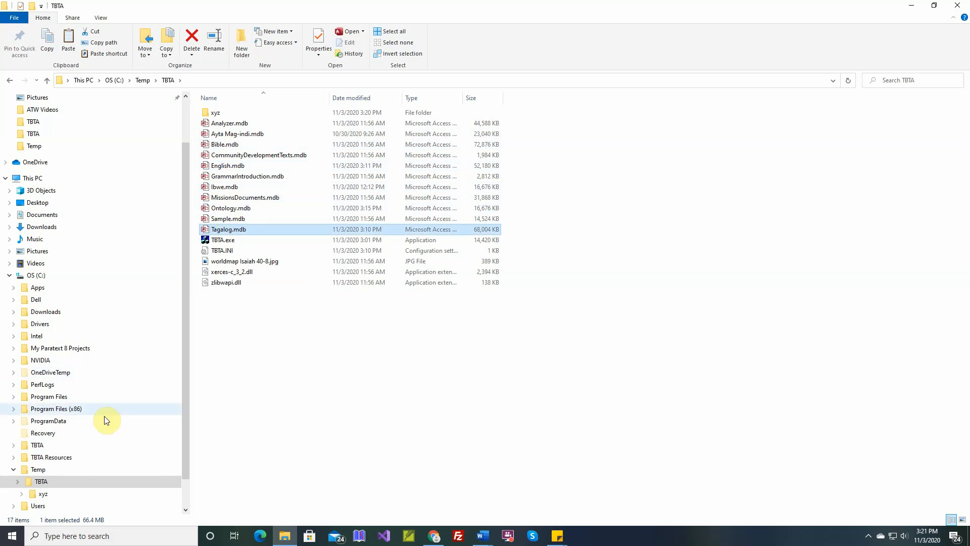
# Copy all the files inside ATW-Latest-File-Set.zip into the xyz folder
pyautogui.click(43, 493)
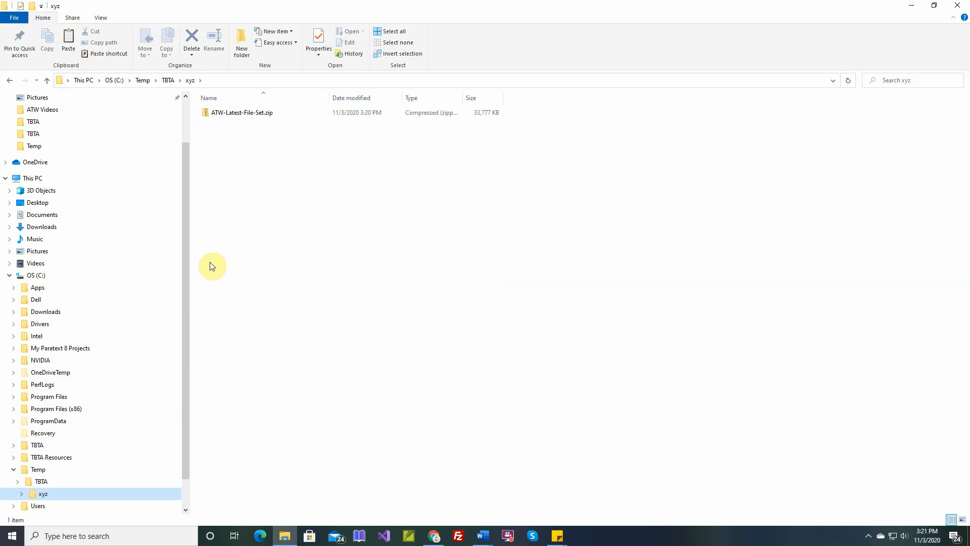
pyautogui.doubleClick(244, 112)
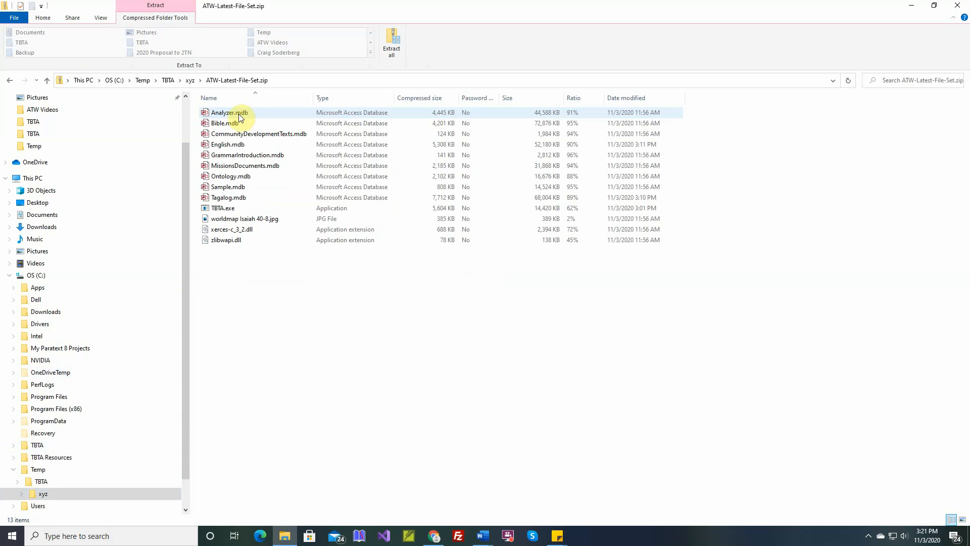
pyautogui.click(238, 116)
pyautogui.keyDown('shift'); pyautogui.click(219, 242); pyautogui.keyUp('shift')
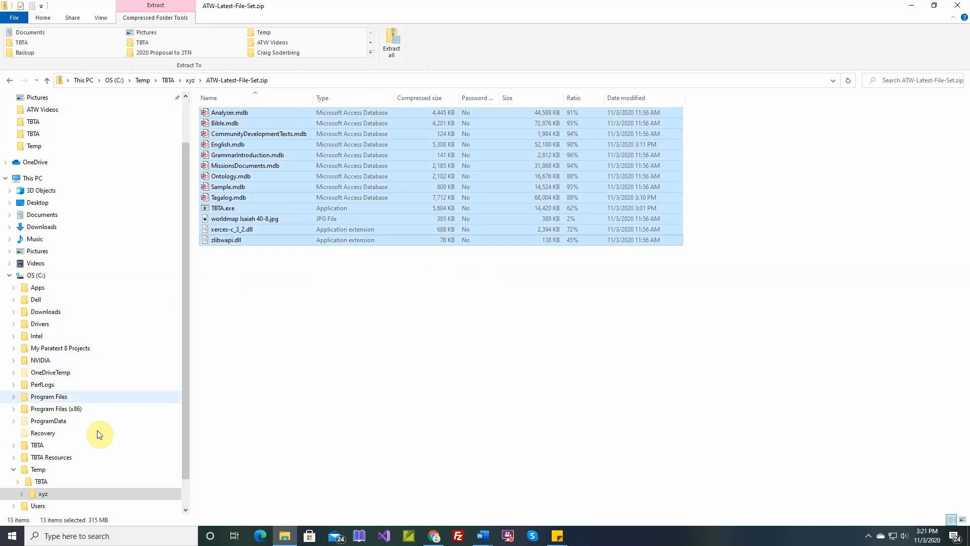
pyautogui.click(45, 494)
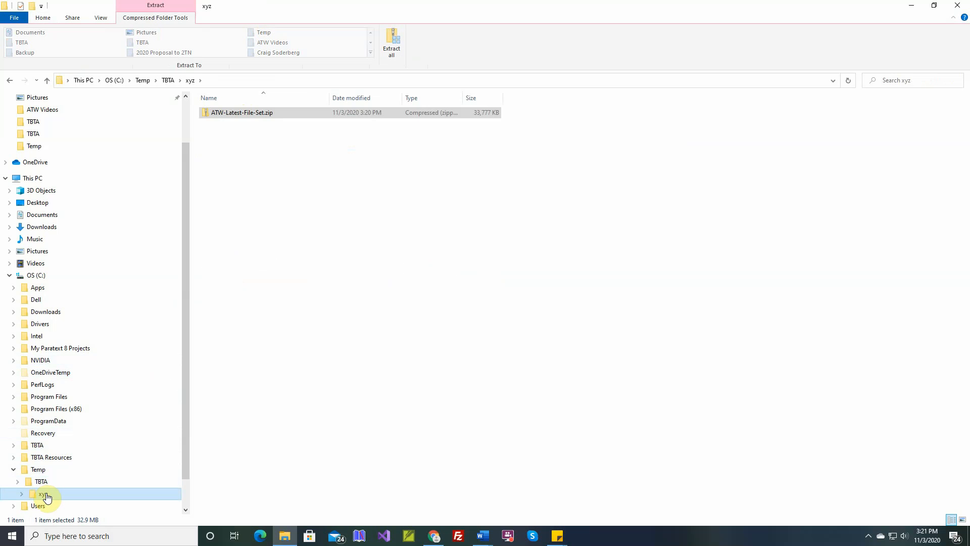
pyautogui.hotkey('ctrl', 'v')
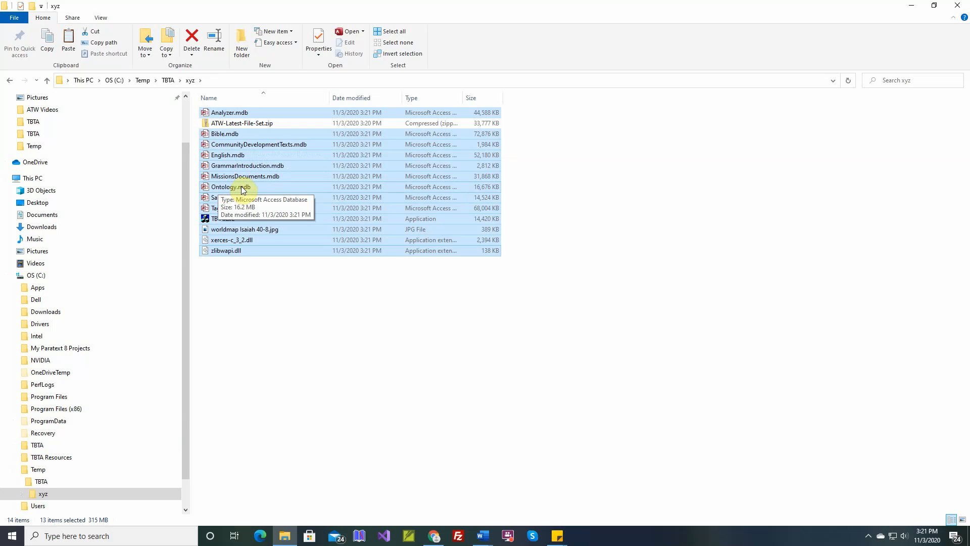
# Compare the existing project databases and Ontology.mdb in the TBTA folder with the new files in xyz
pyautogui.click(42, 482)
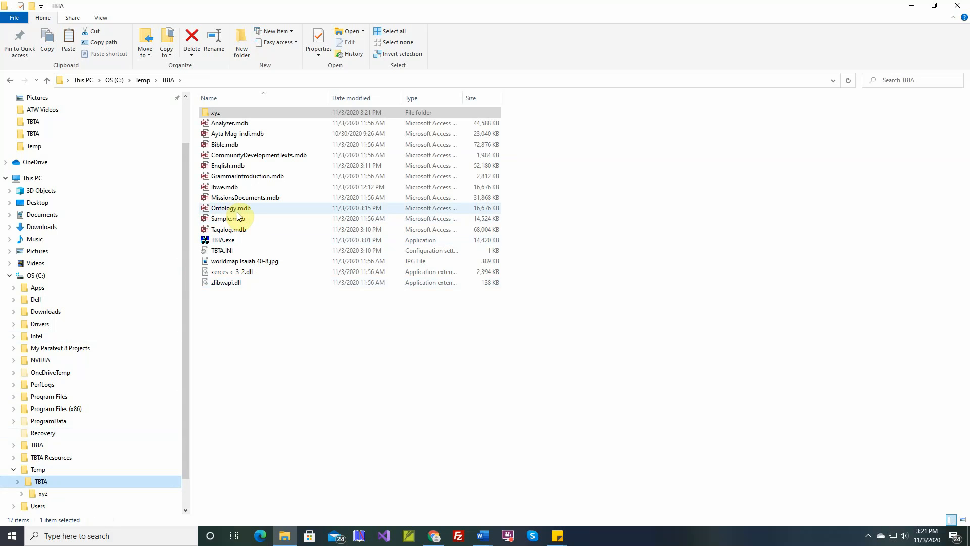
pyautogui.click(230, 134)
pyautogui.click(225, 167)
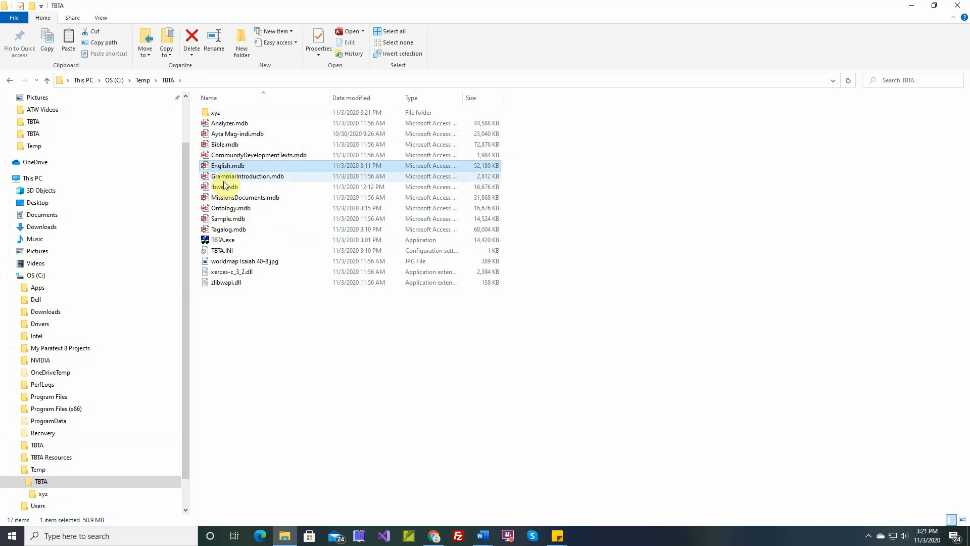
pyautogui.click(224, 187)
pyautogui.click(223, 229)
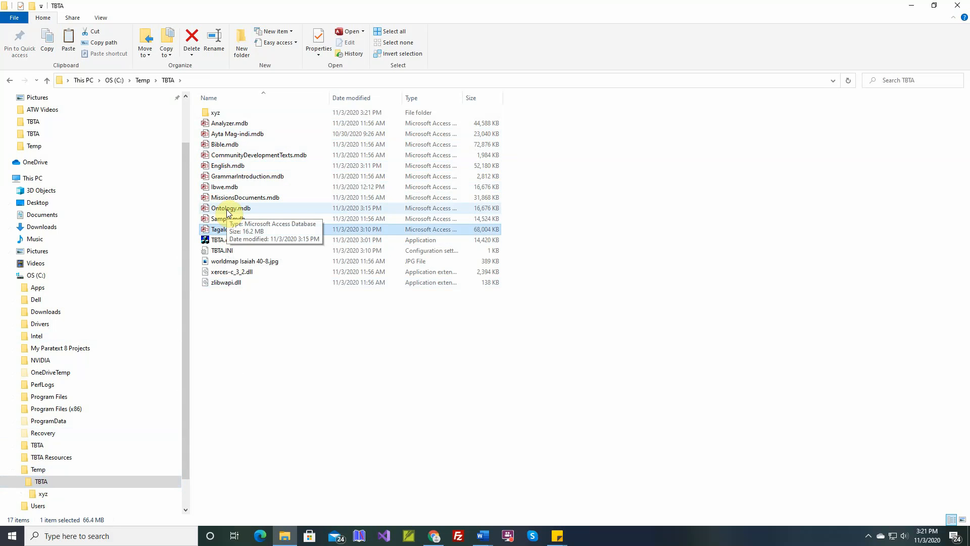
pyautogui.click(43, 494)
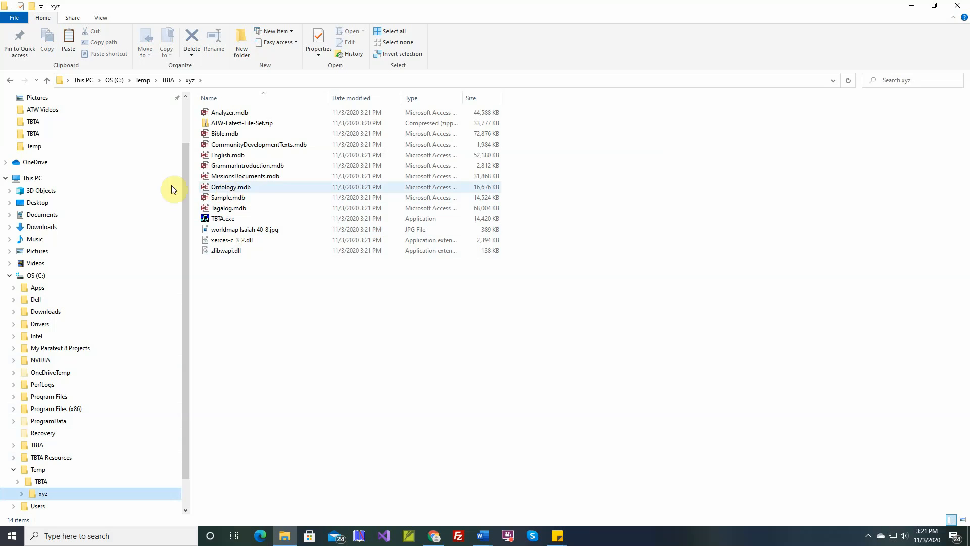
# Run TBTA.exe from the existing Temp\TBTA folder and start the ontology update
pyautogui.click(41, 481)
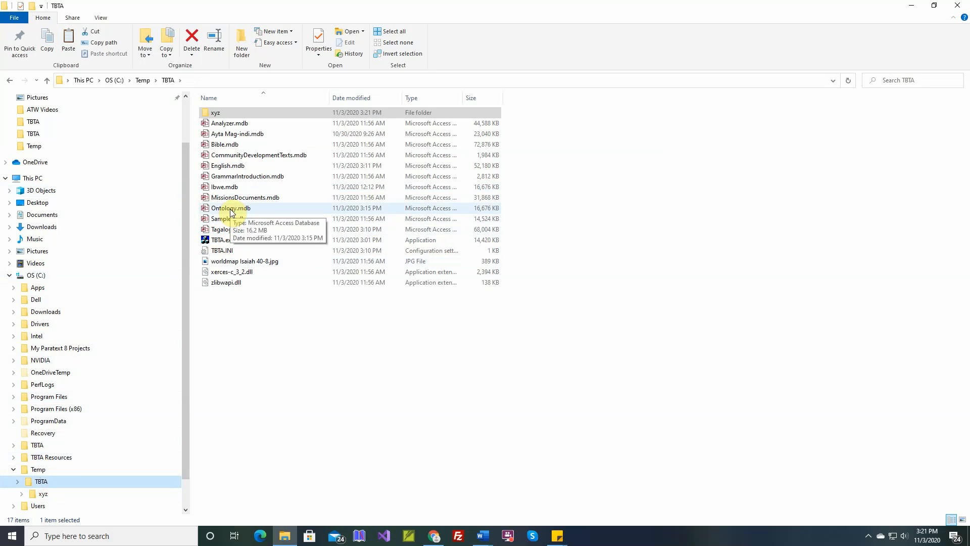
pyautogui.doubleClick(219, 241)
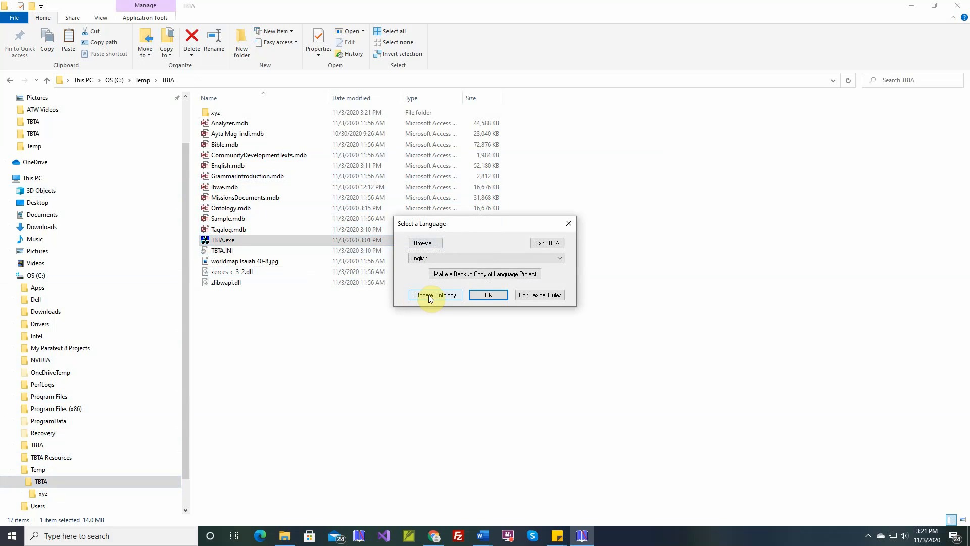
pyautogui.click(433, 295)
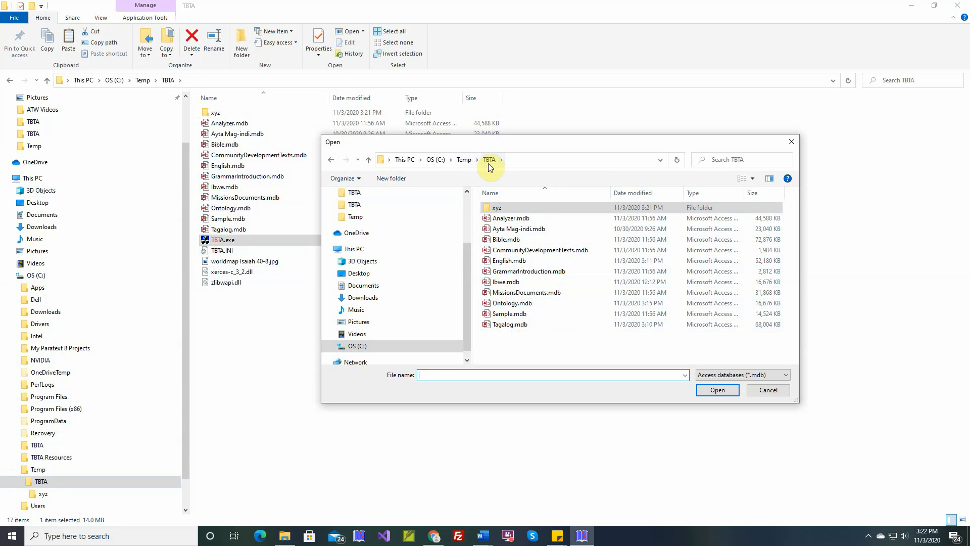
# Try to use Ontology.mdb and Ibwe.mdb from the existing TBTA folder as the source for the ontology update
pyautogui.doubleClick(511, 303)
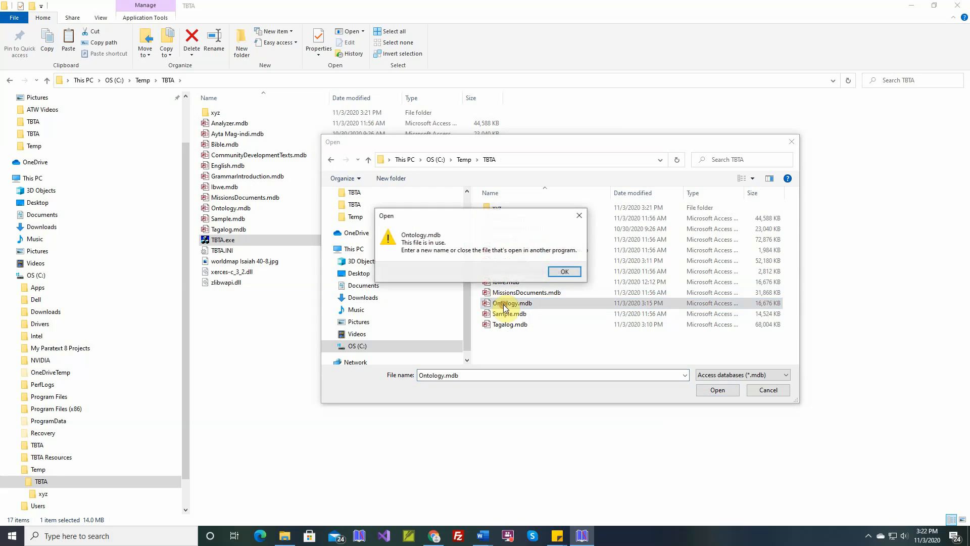
pyautogui.click(564, 272)
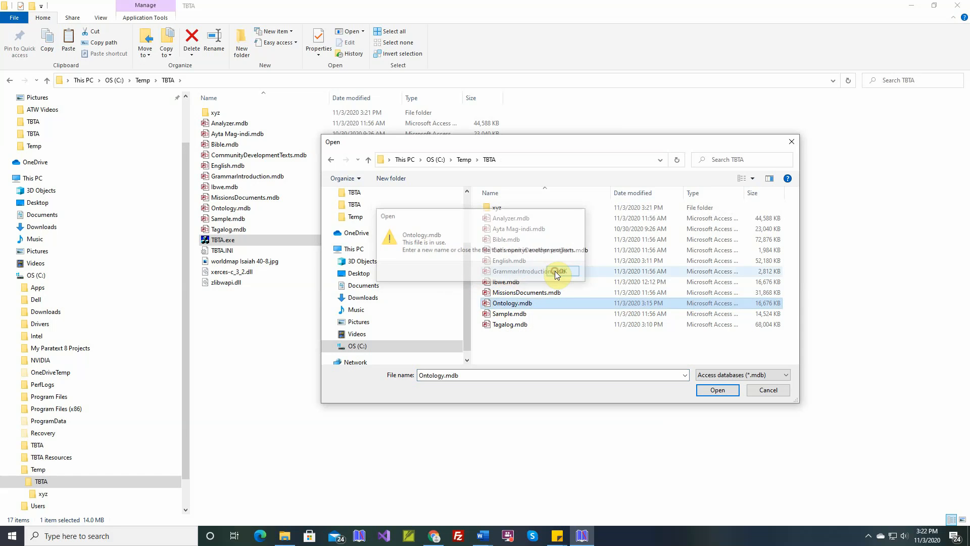
pyautogui.doubleClick(507, 283)
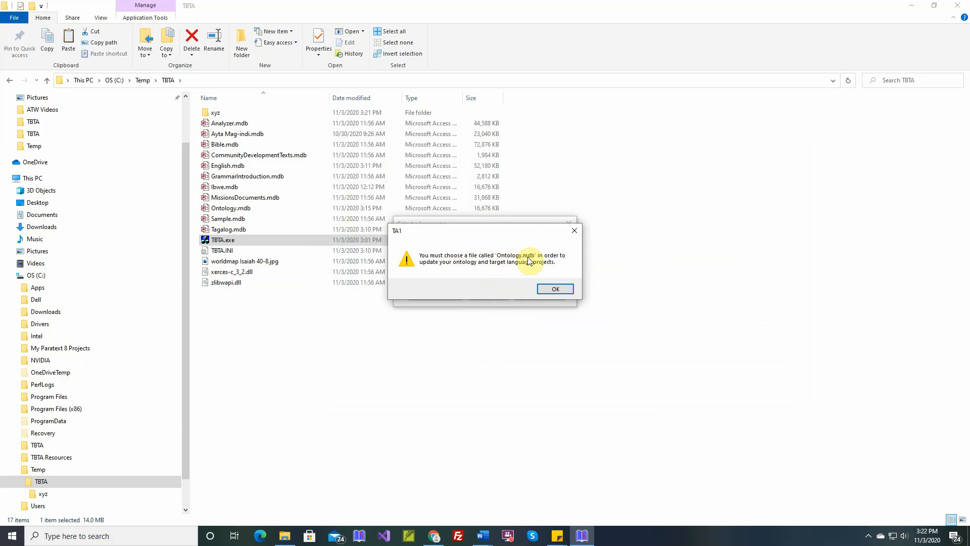
pyautogui.click(550, 292)
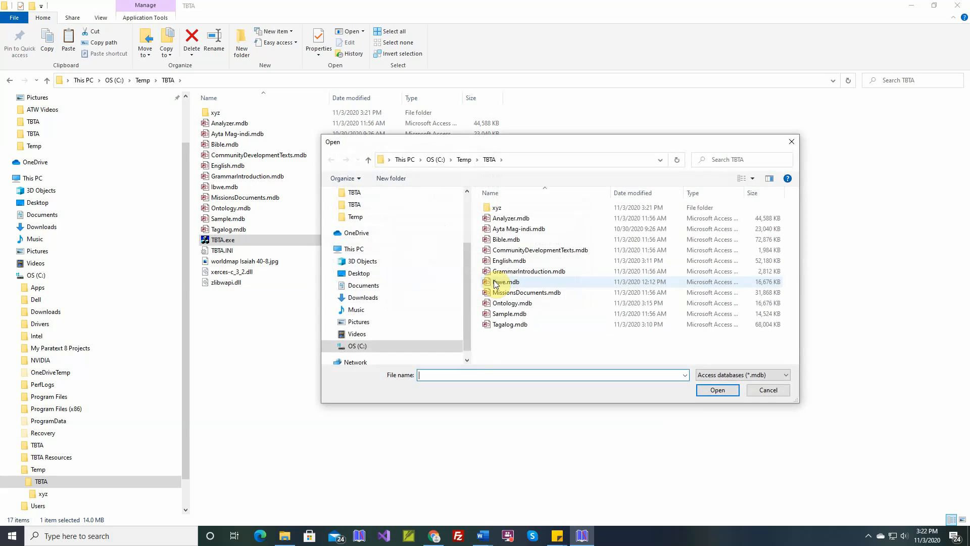
# Choose the new Ontology.mdb in the xyz folder as the source for the ontology update
pyautogui.doubleClick(496, 211)
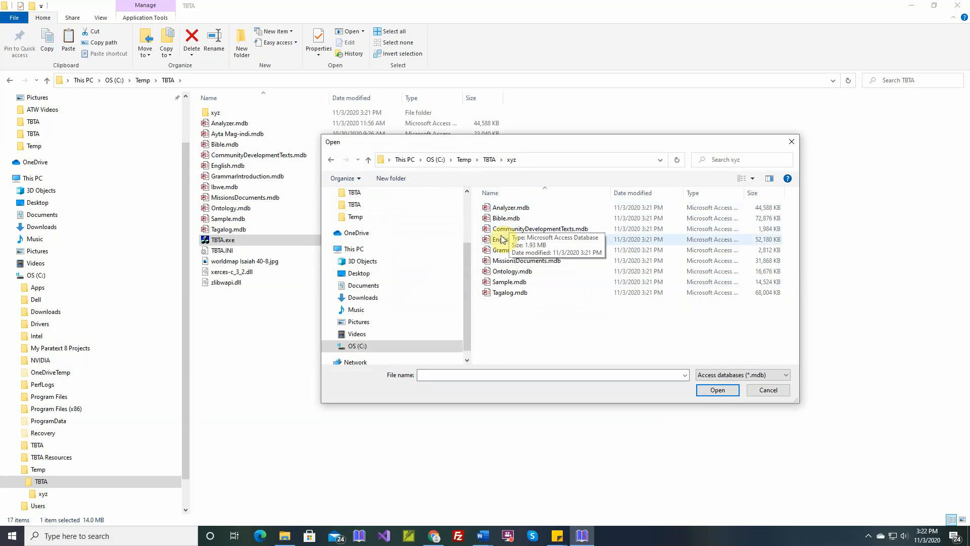
pyautogui.doubleClick(508, 271)
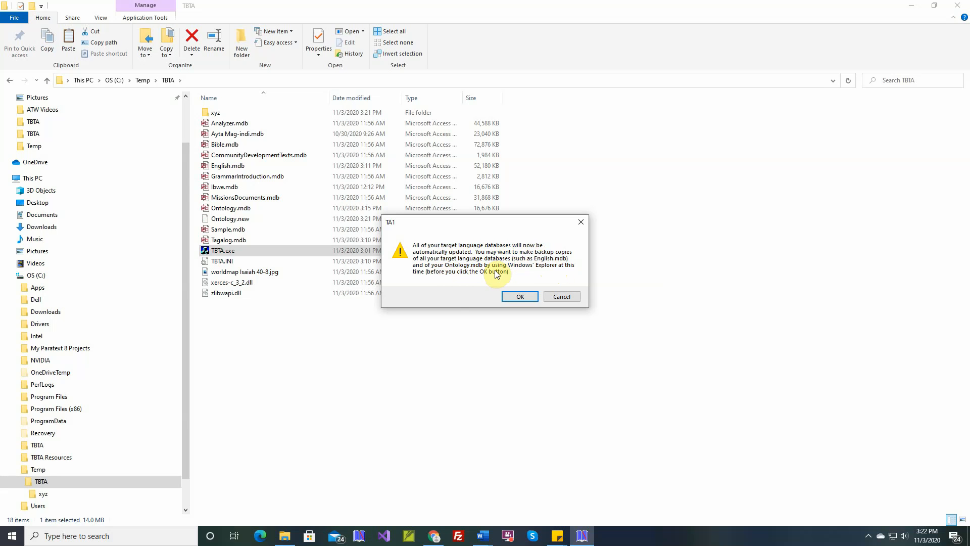
# Back up all files in the Temp\TBTA folder, except the xyz folder, into a compressed archive named 11-3-2020.zip
pyautogui.click(226, 124)
pyautogui.keyDown('shift'); pyautogui.click(225, 294); pyautogui.keyUp('shift')
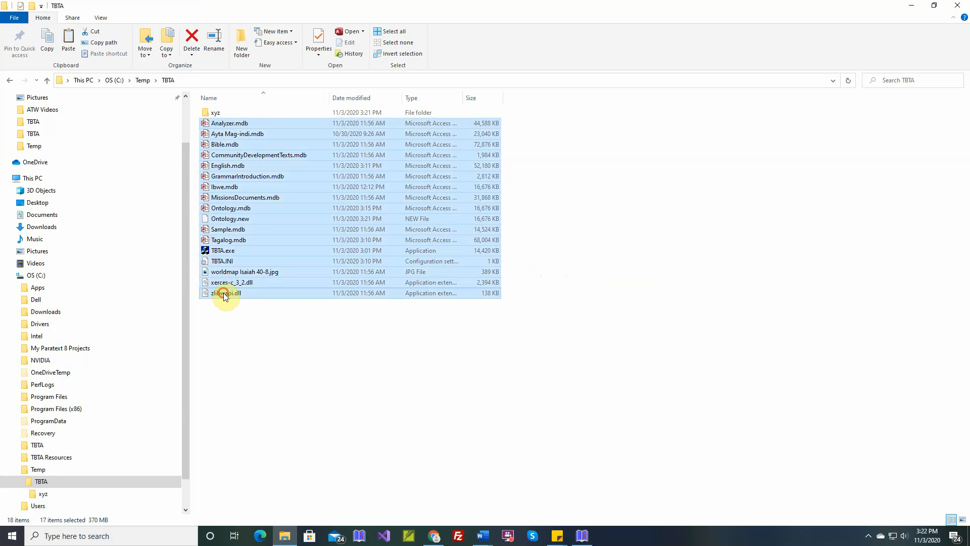
pyautogui.rightClick(225, 296)
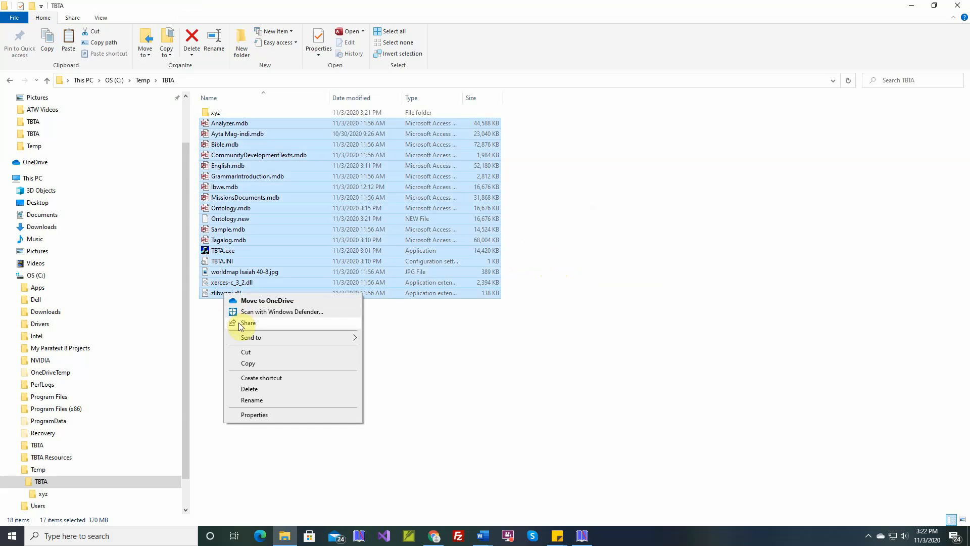
pyautogui.moveTo(244, 341)
pyautogui.click(385, 350)
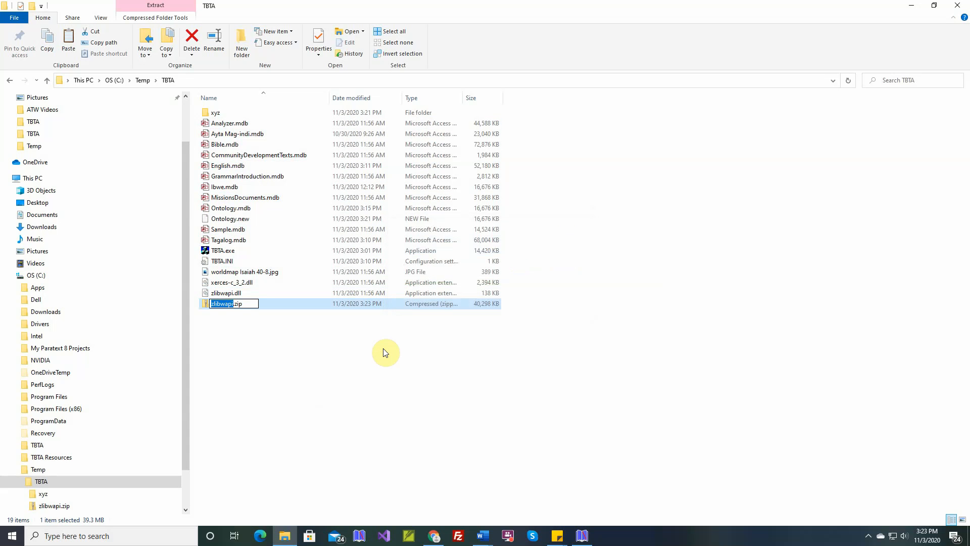
pyautogui.write('11-3-2020')
pyautogui.press('Return')
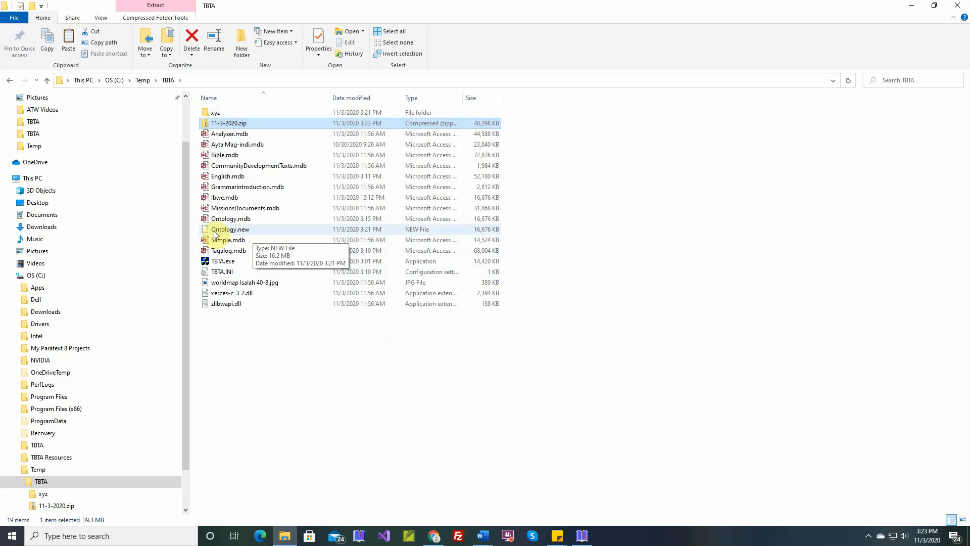
# Return to TBTA, run the automatic update of all target language databases, and exit the program
pyautogui.click(56, 493)
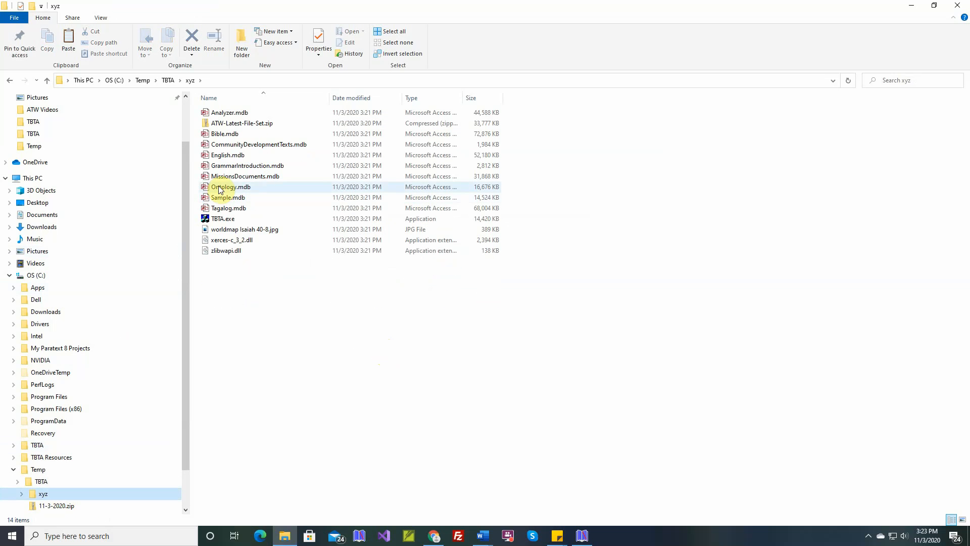
pyautogui.click(42, 484)
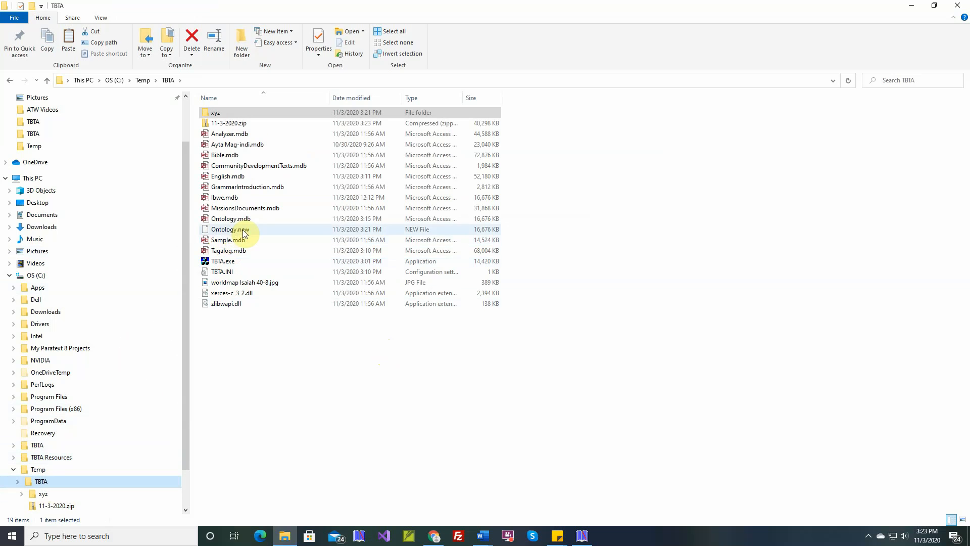
pyautogui.click(584, 530)
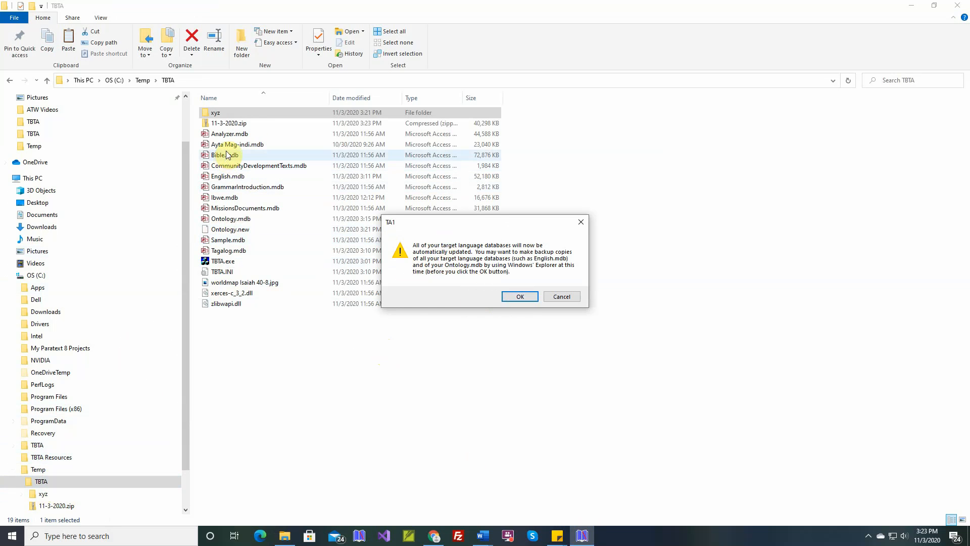
pyautogui.click(523, 297)
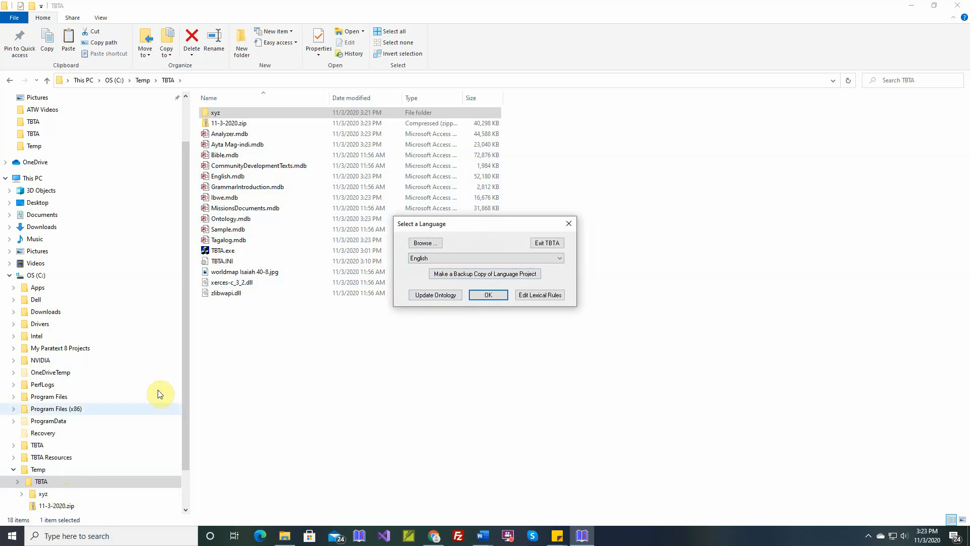
pyautogui.click(554, 243)
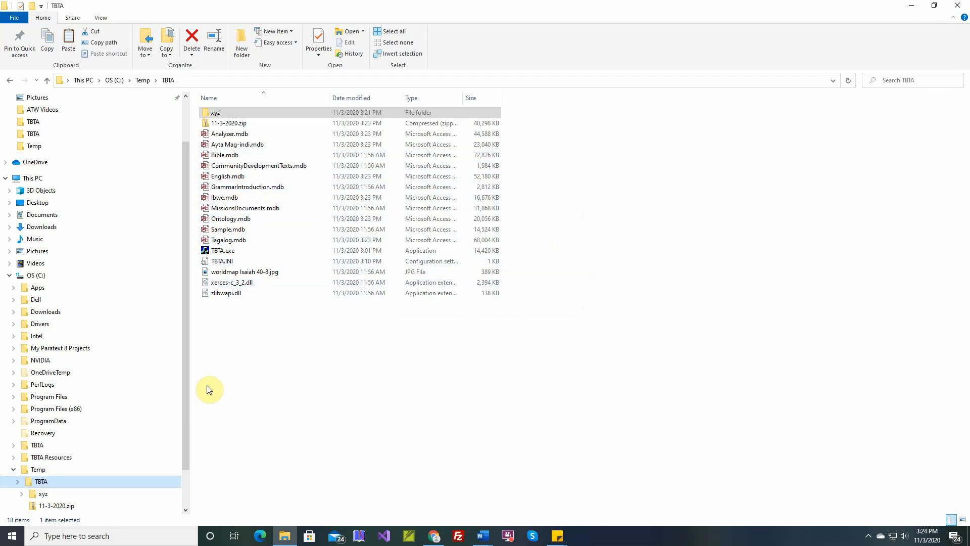
# Move all files except ATW-Latest-File-Set.zip from the xyz folder into Temp\TBTA, replacing the existing files with the same names
pyautogui.click(41, 494)
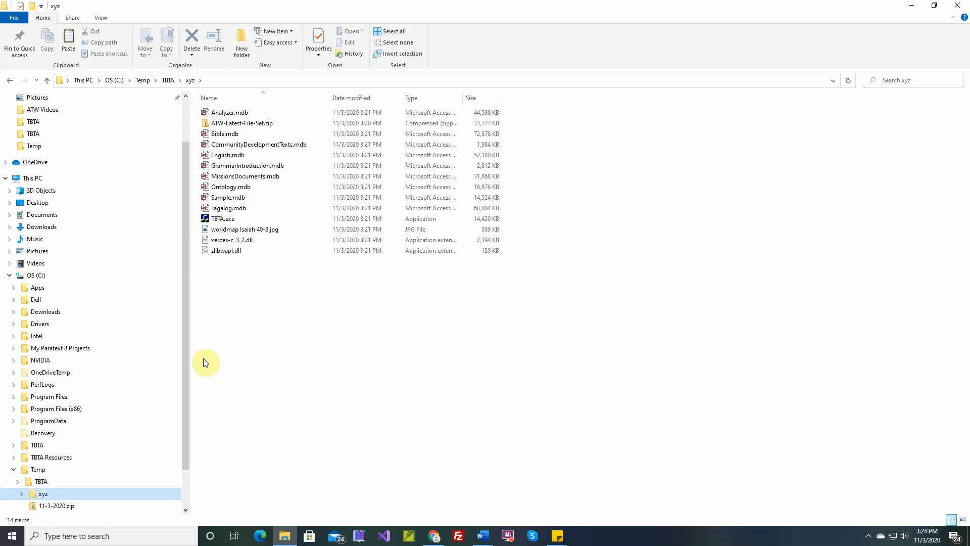
pyautogui.click(233, 113)
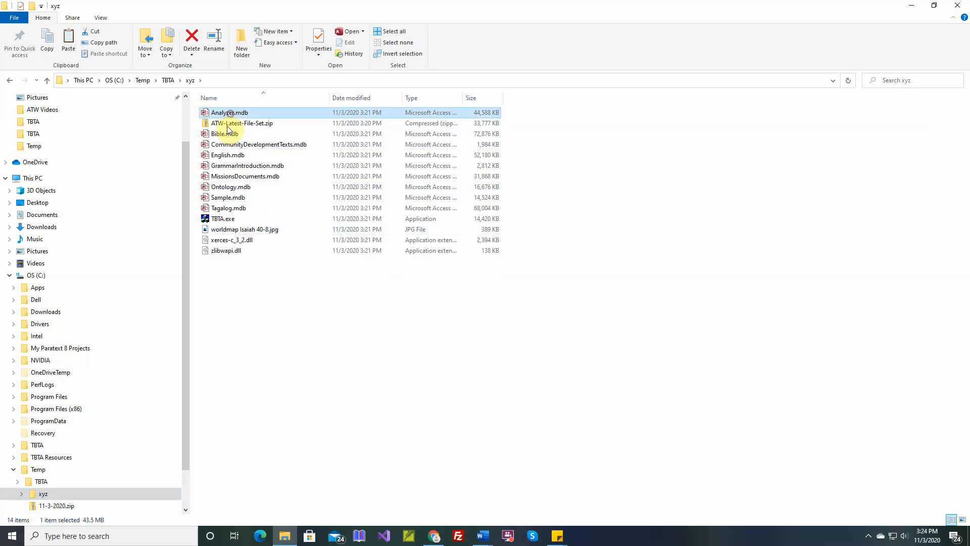
pyautogui.keyDown('shift'); pyautogui.click(225, 251); pyautogui.keyUp('shift')
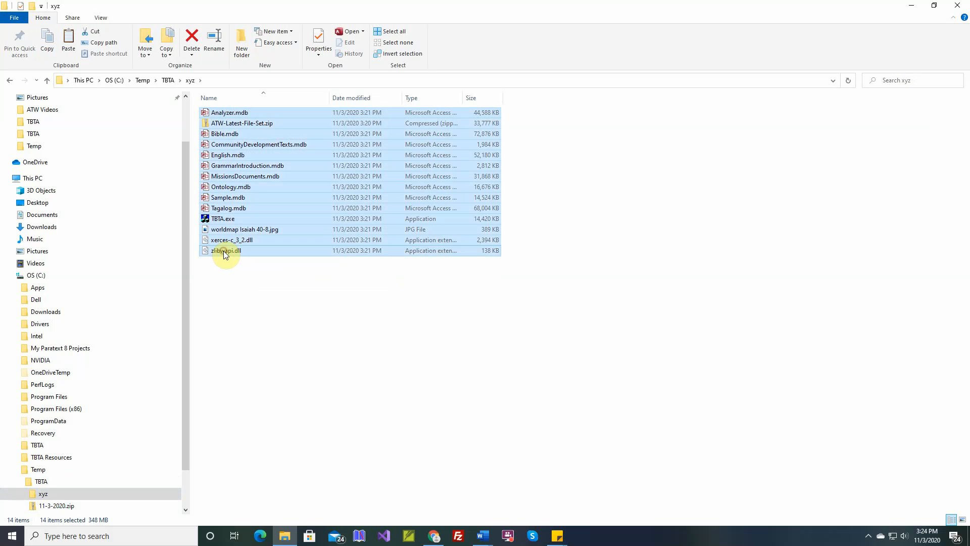
pyautogui.keyDown('ctrl'); pyautogui.click(227, 126); pyautogui.keyUp('ctrl')
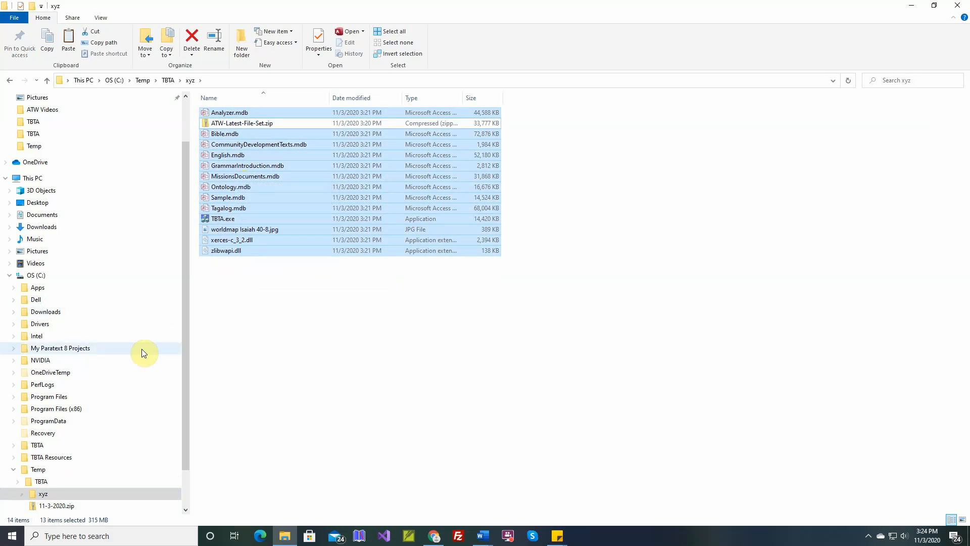
pyautogui.click(44, 485)
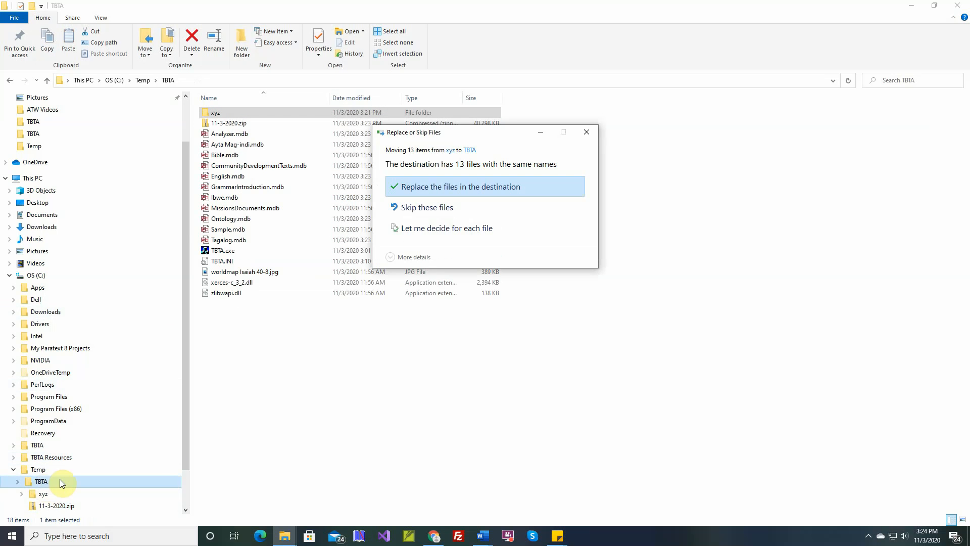
pyautogui.click(440, 187)
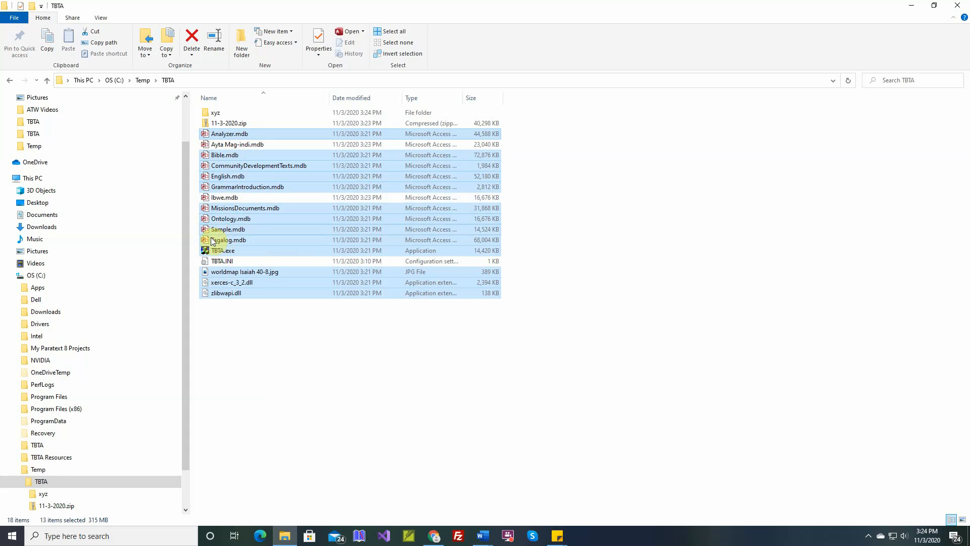
# Run the new TBTA.exe from the Temp\TBTA folder, allowing it past the Windows SmartScreen block
pyautogui.moveTo(221, 255)
pyautogui.doubleClick(205, 249)
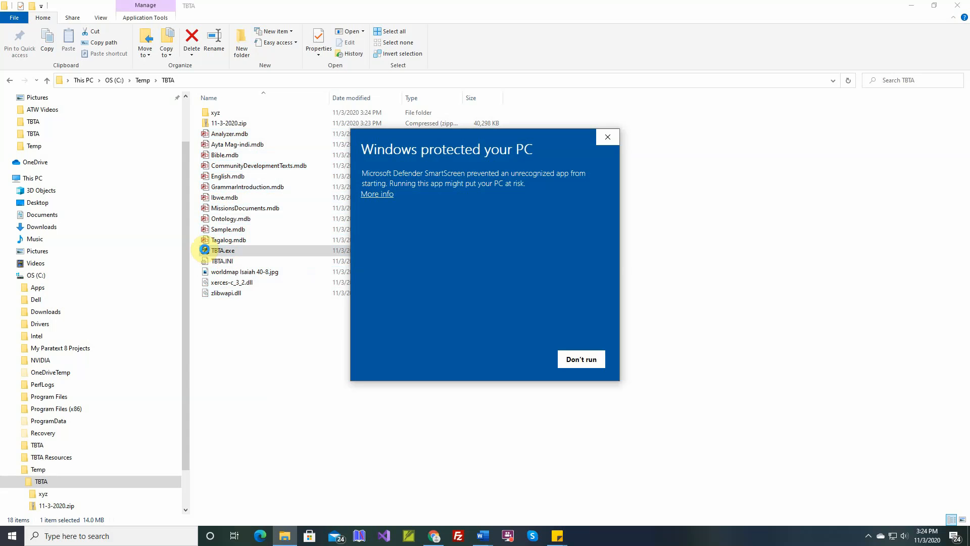
pyautogui.click(378, 194)
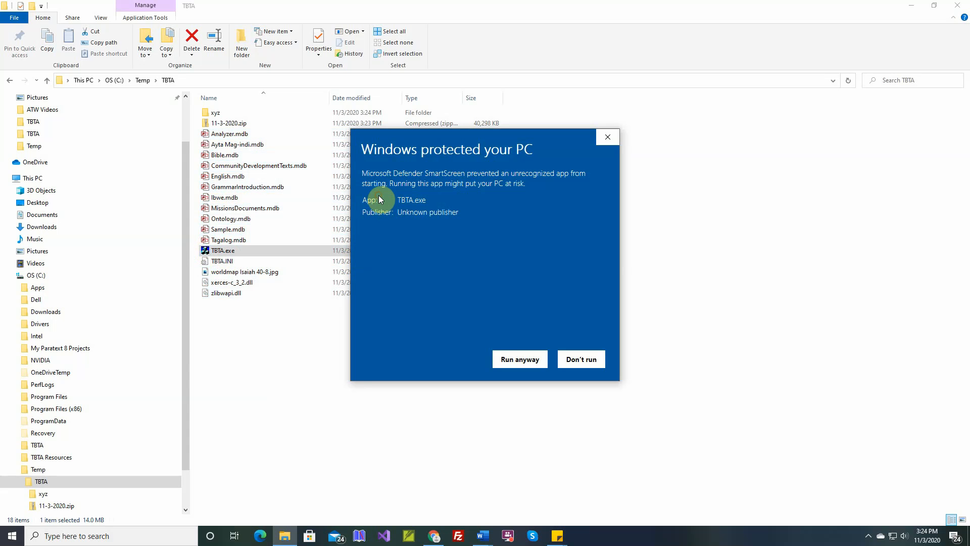
pyautogui.click(519, 359)
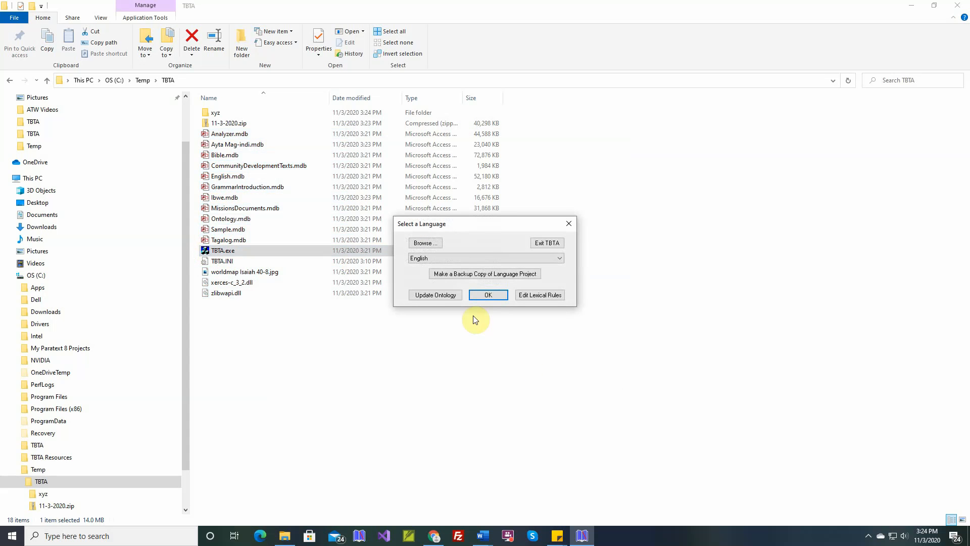
# Open the Ibwe language project and let its database be automatically upgraded
pyautogui.click(468, 257)
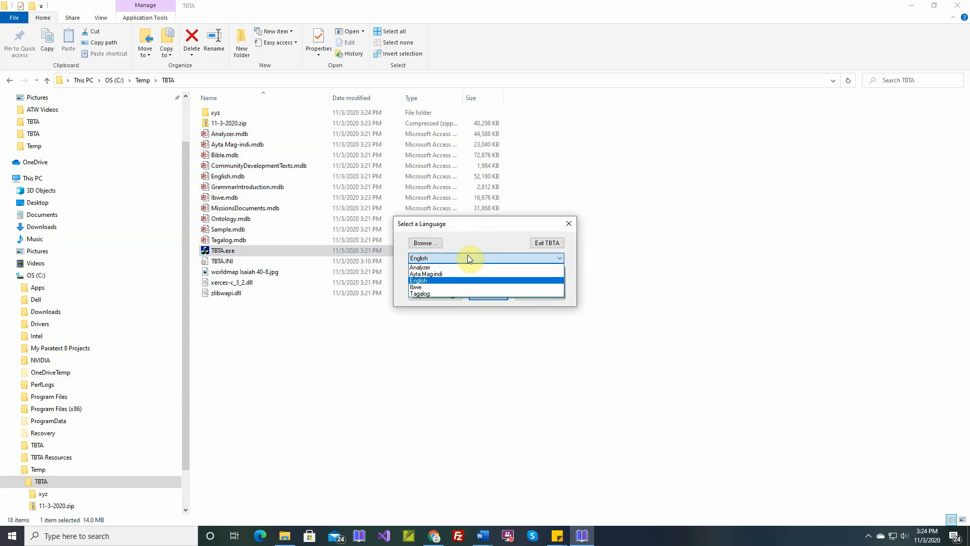
pyautogui.click(441, 286)
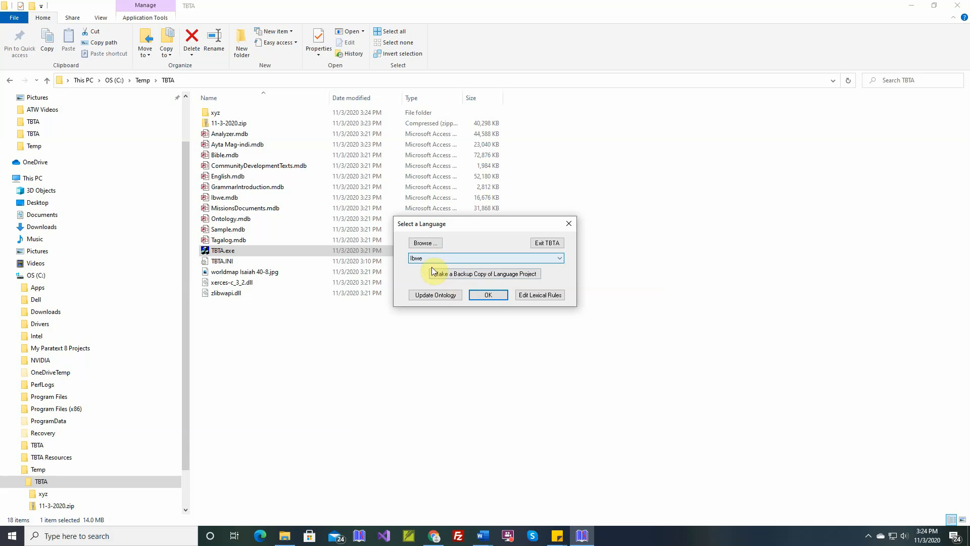
pyautogui.click(478, 295)
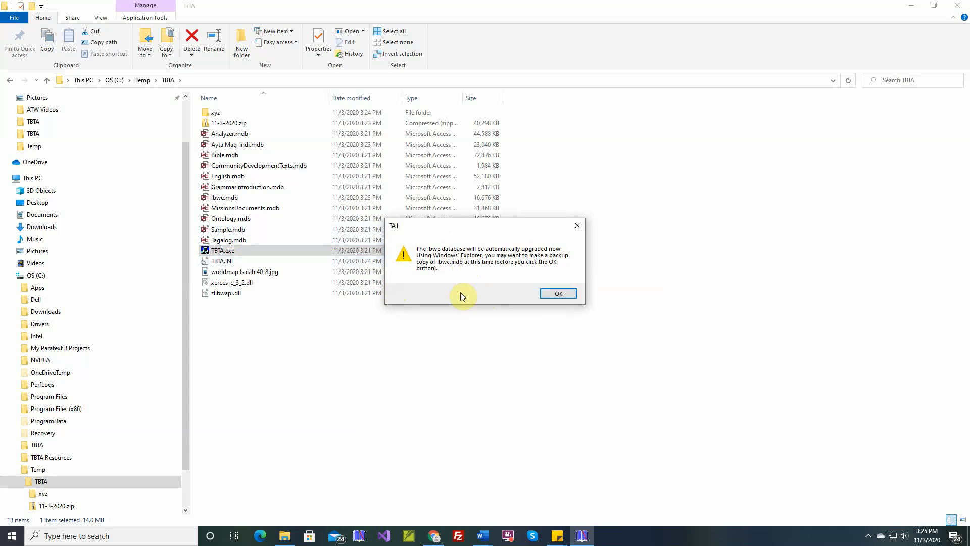
pyautogui.click(554, 294)
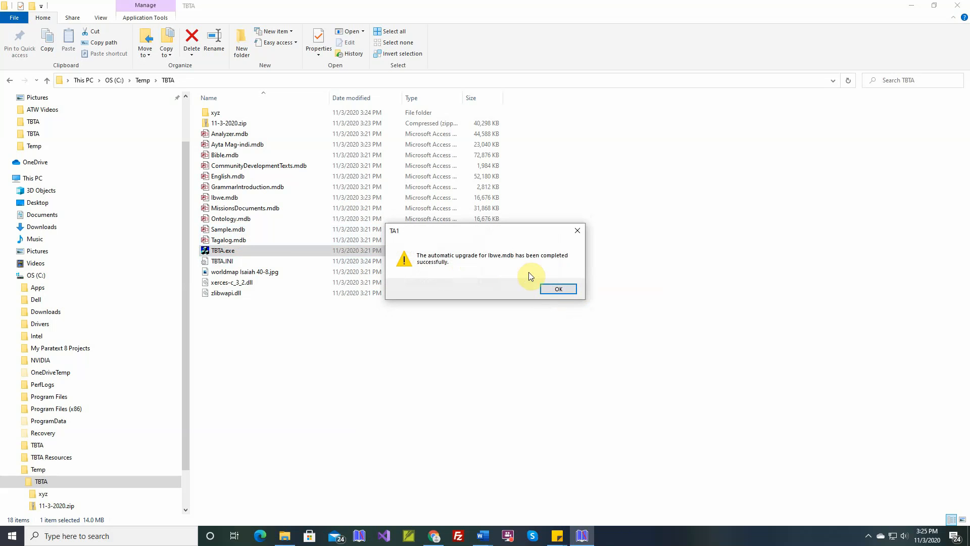
pyautogui.click(555, 291)
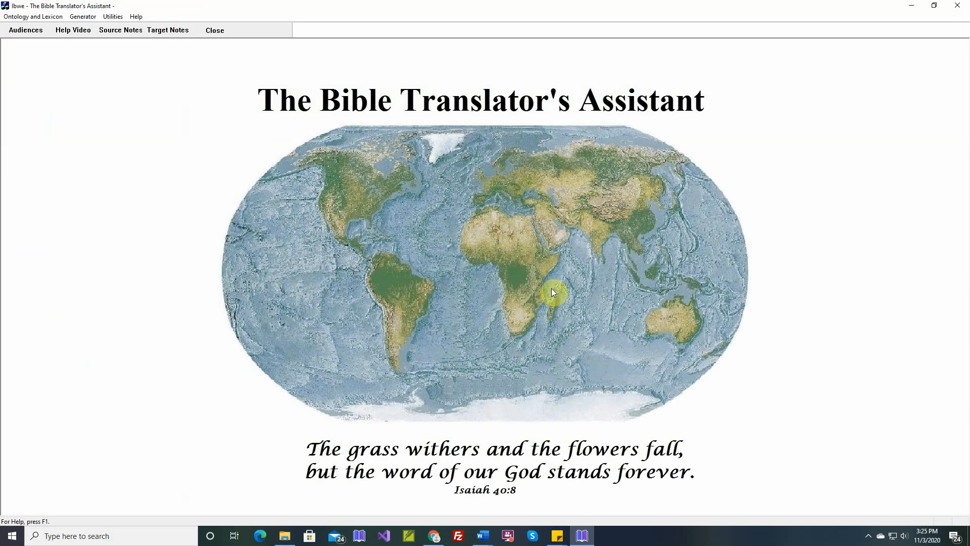
# Generate the Ibwe text for Jonah 1:1 - Jonah 1:17, deleting the old verses that have differences
pyautogui.click(84, 17)
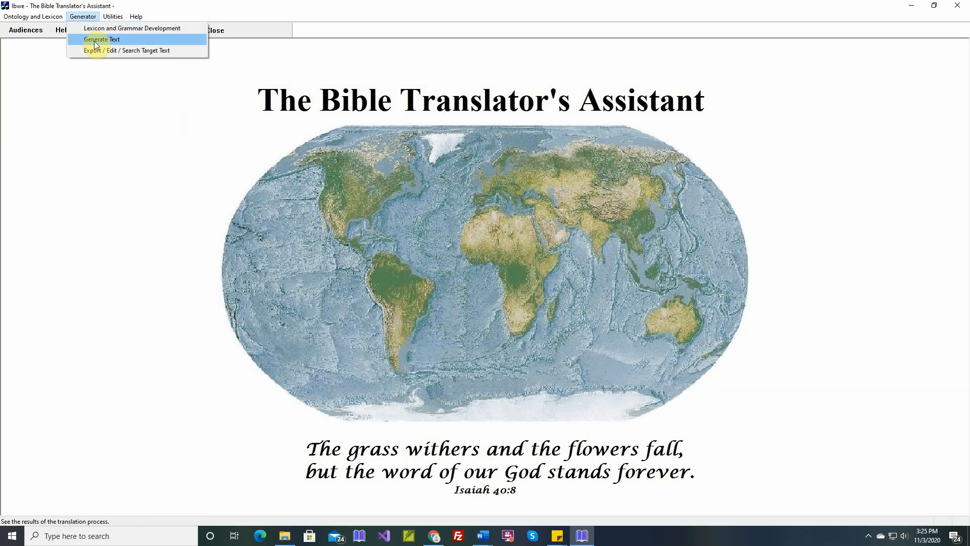
pyautogui.click(95, 42)
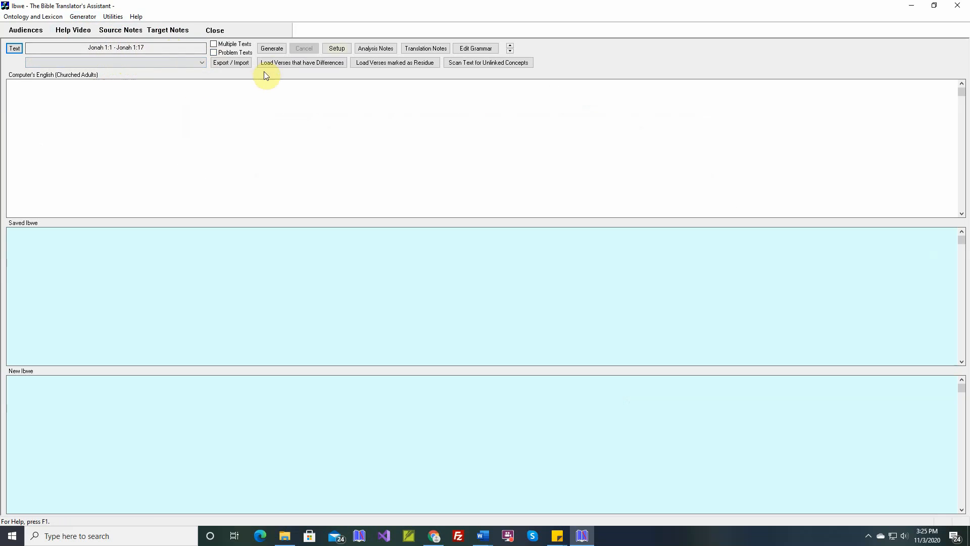
pyautogui.click(276, 50)
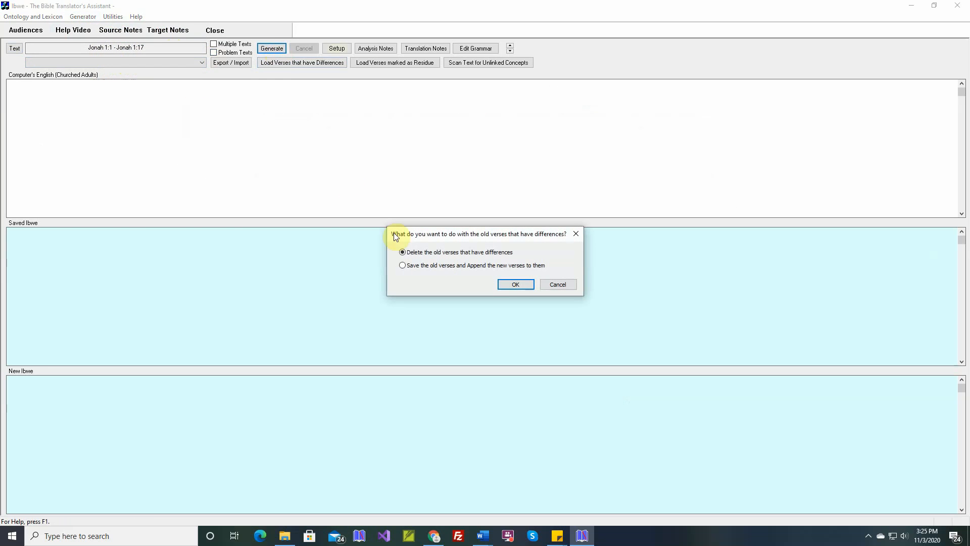
pyautogui.click(512, 284)
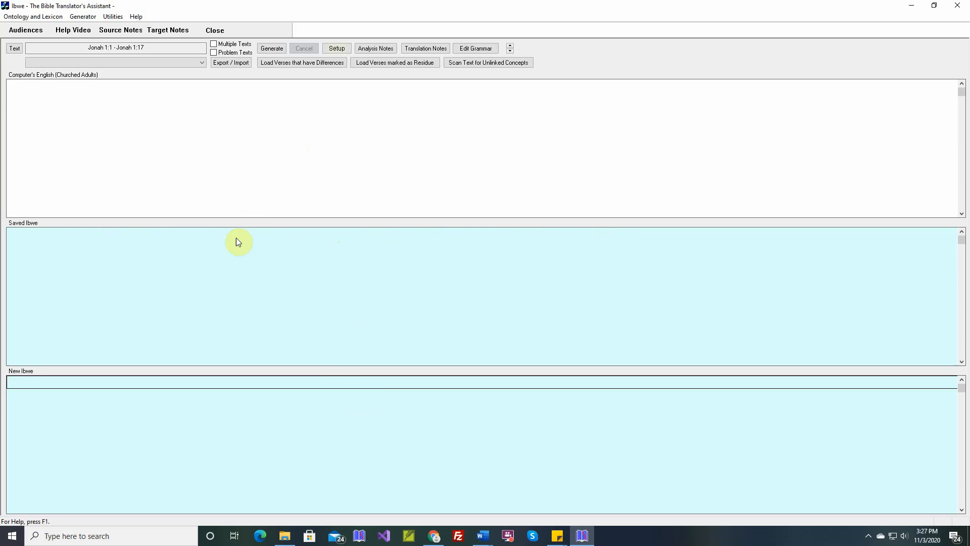
# Compare the release date in TBTA's About information with the latest file set's update date on the alltheword.org downloads page in the browser
pyautogui.click(136, 18)
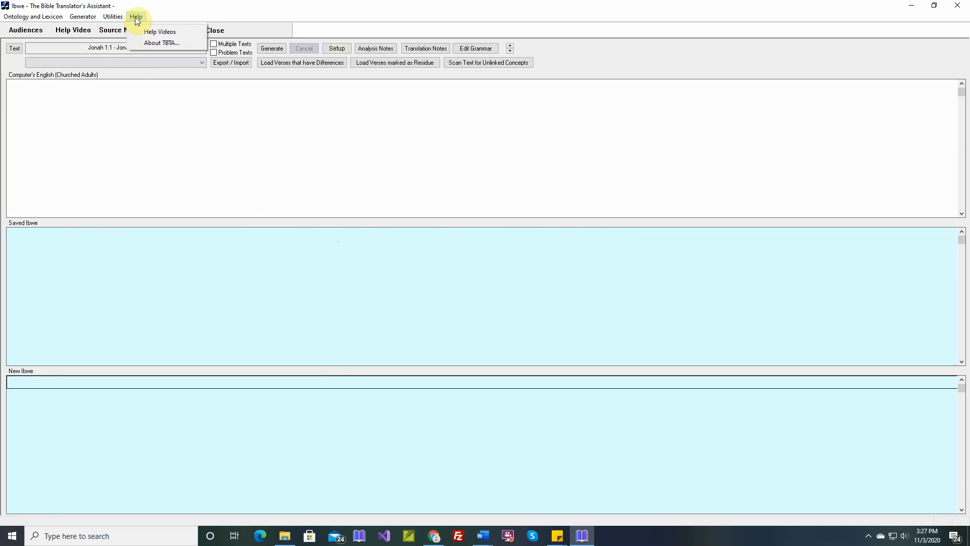
pyautogui.click(153, 43)
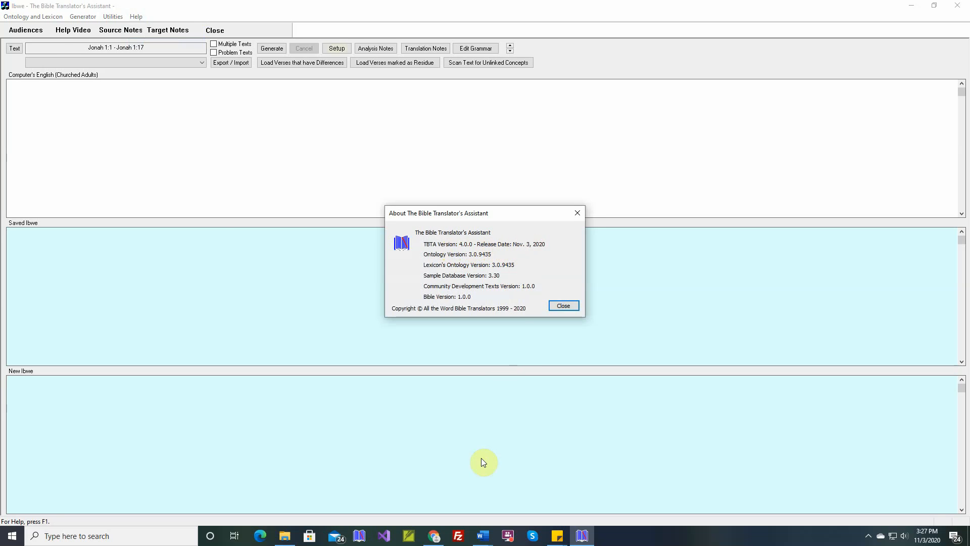
pyautogui.click(441, 529)
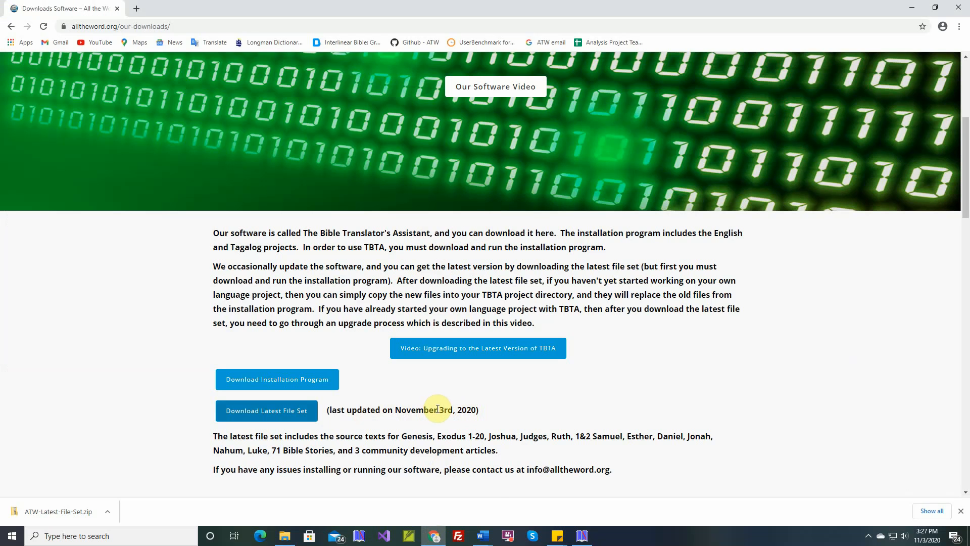
pyautogui.click(582, 536)
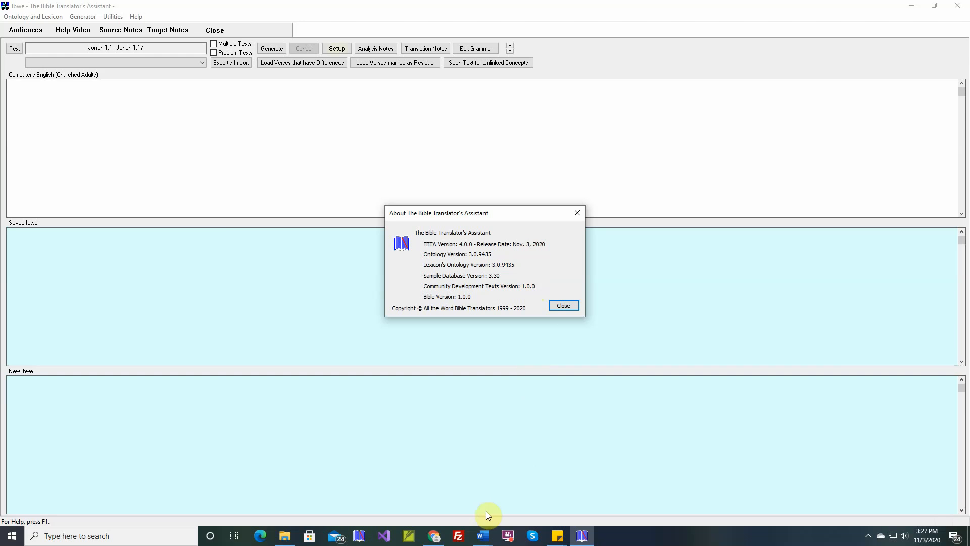
pyautogui.click(435, 535)
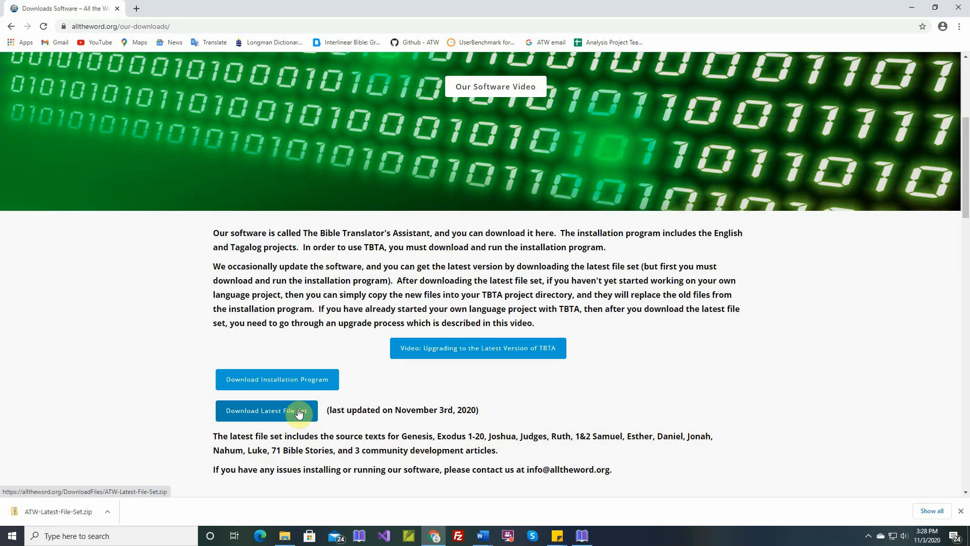
pyautogui.click(582, 536)
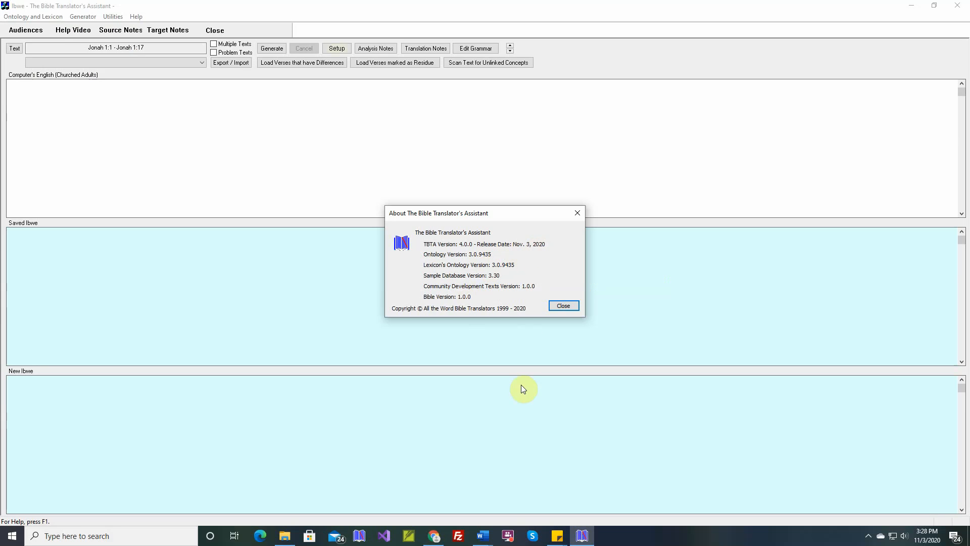
pyautogui.click(434, 536)
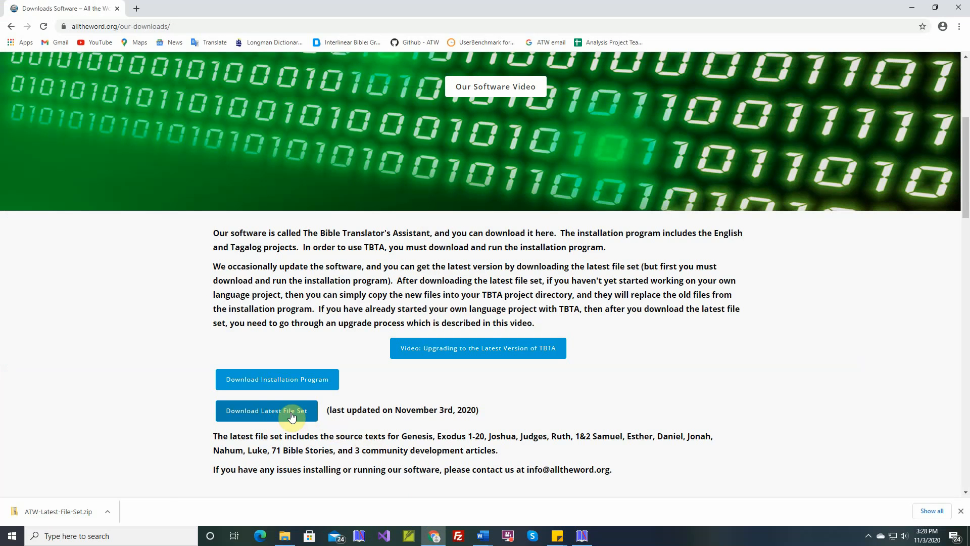